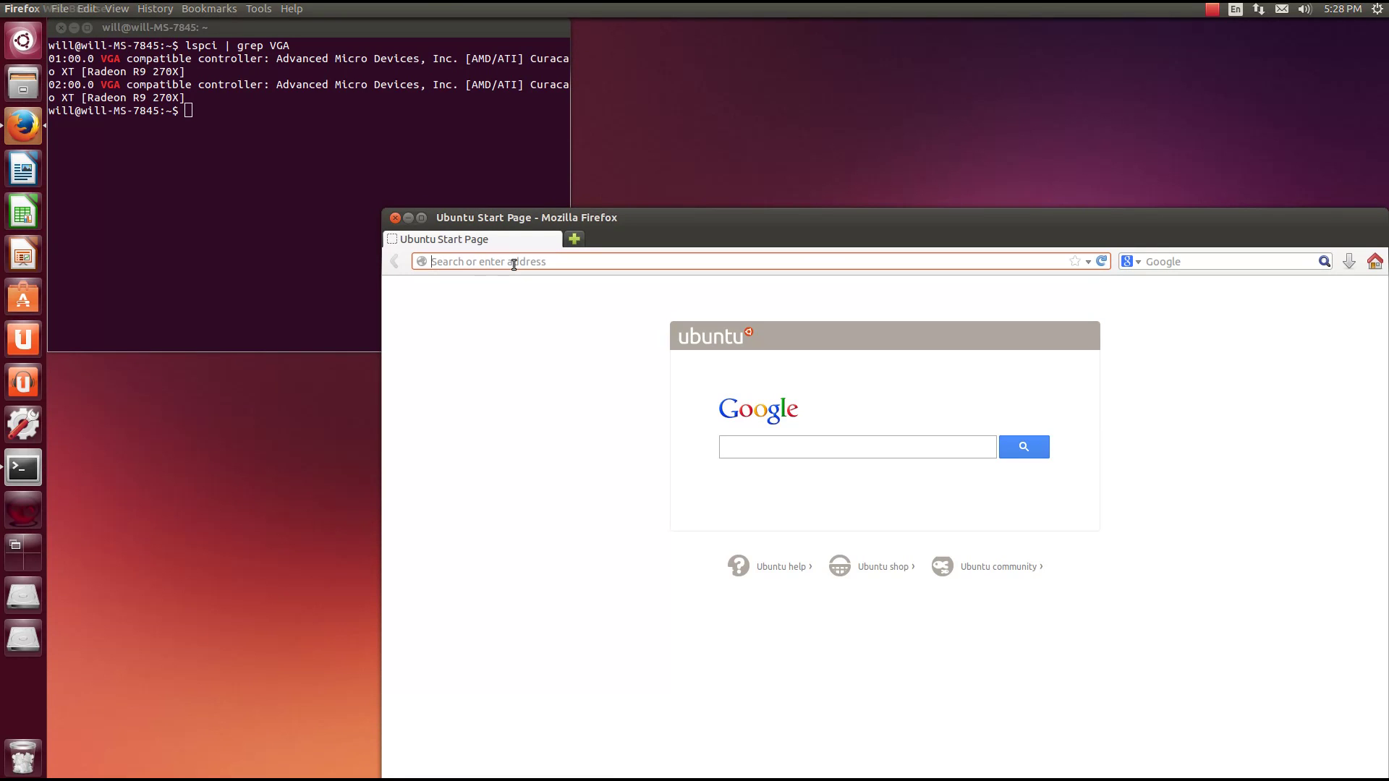
text(www.amd.com/)
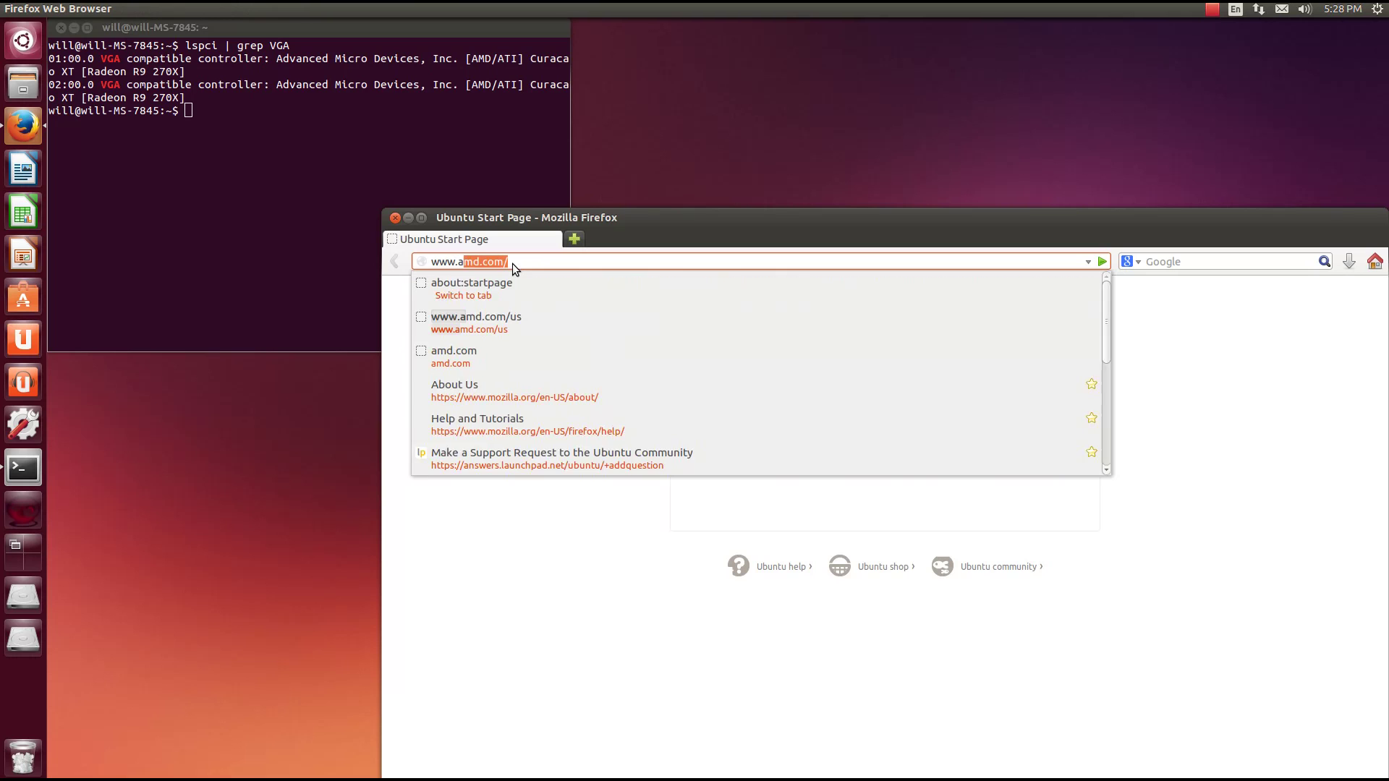
key(Return)
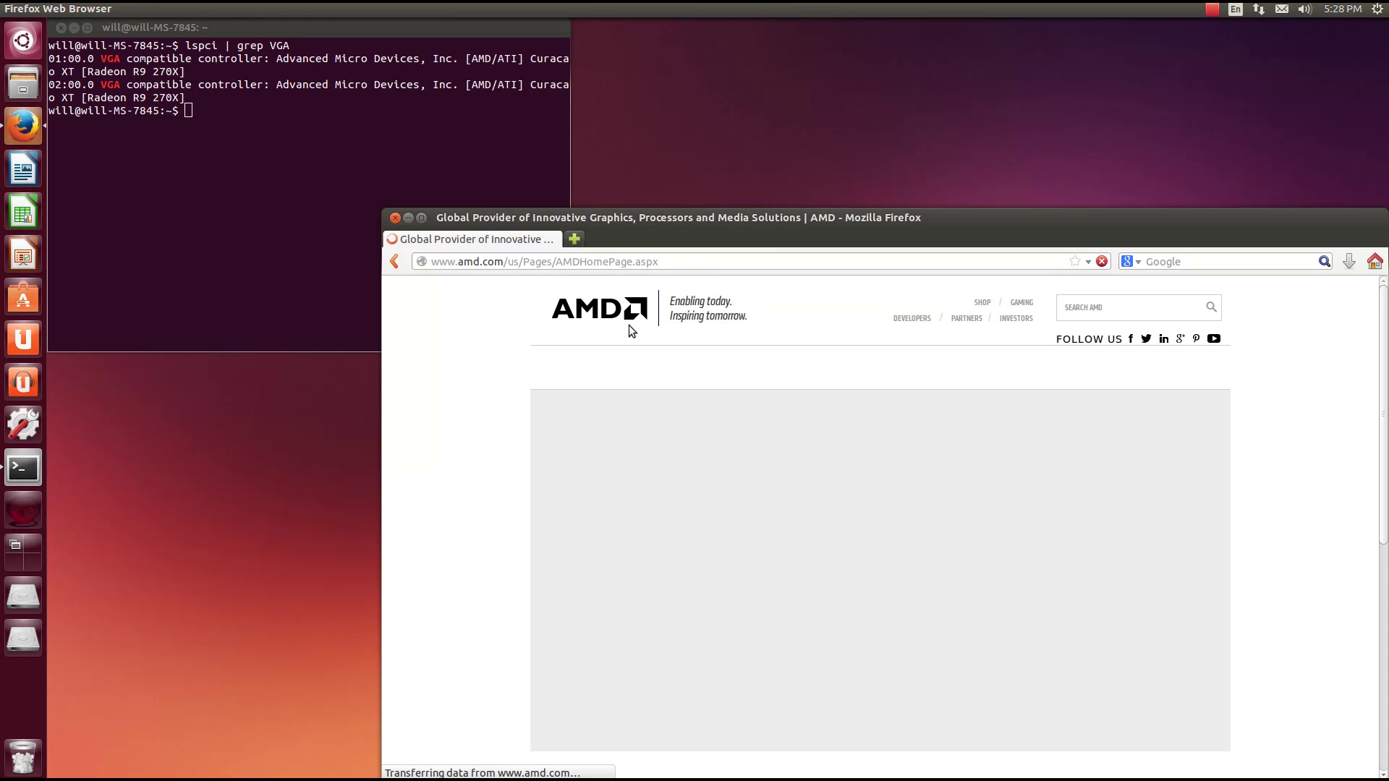
mouse_move(1128, 370)
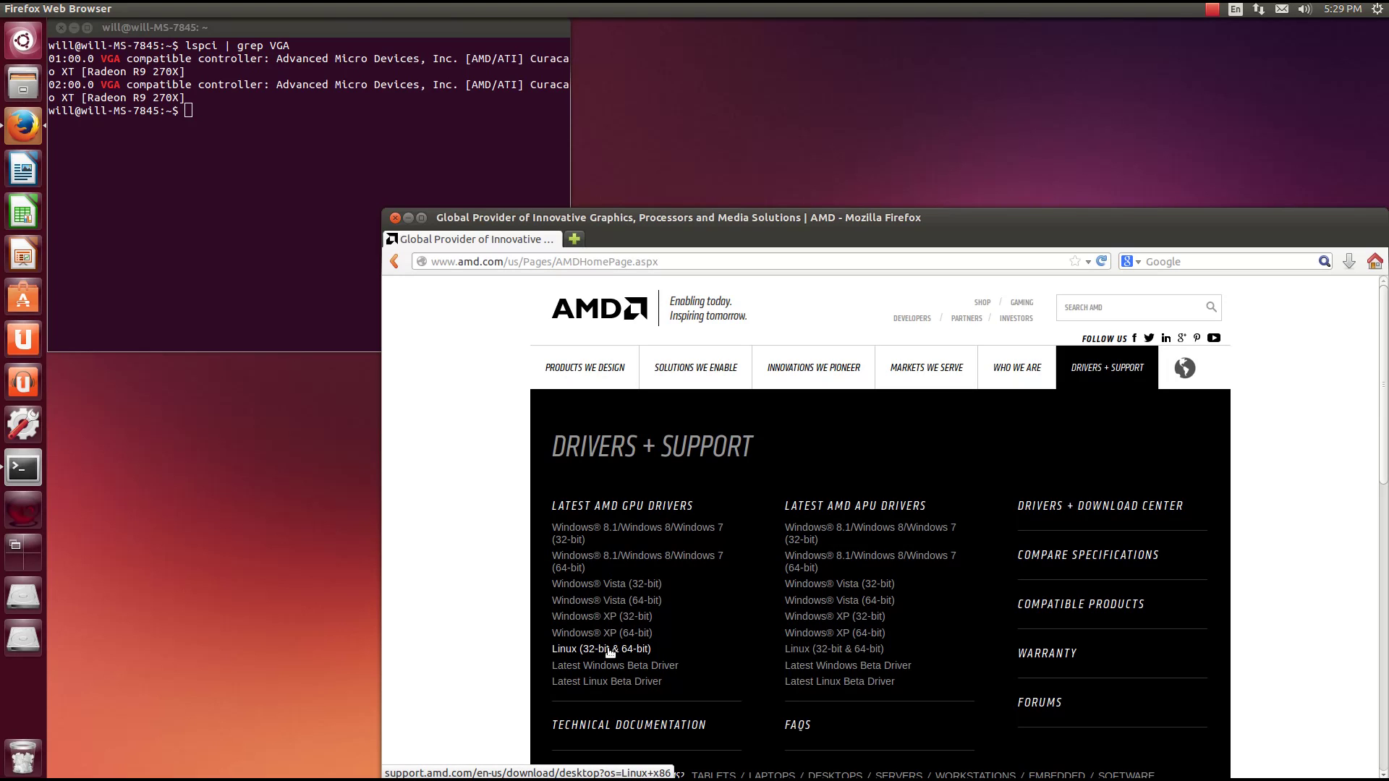
- Open the Latest Linux Beta Driver page and confirm R9 270X and Ubuntu 13.10 support
click(625, 685)
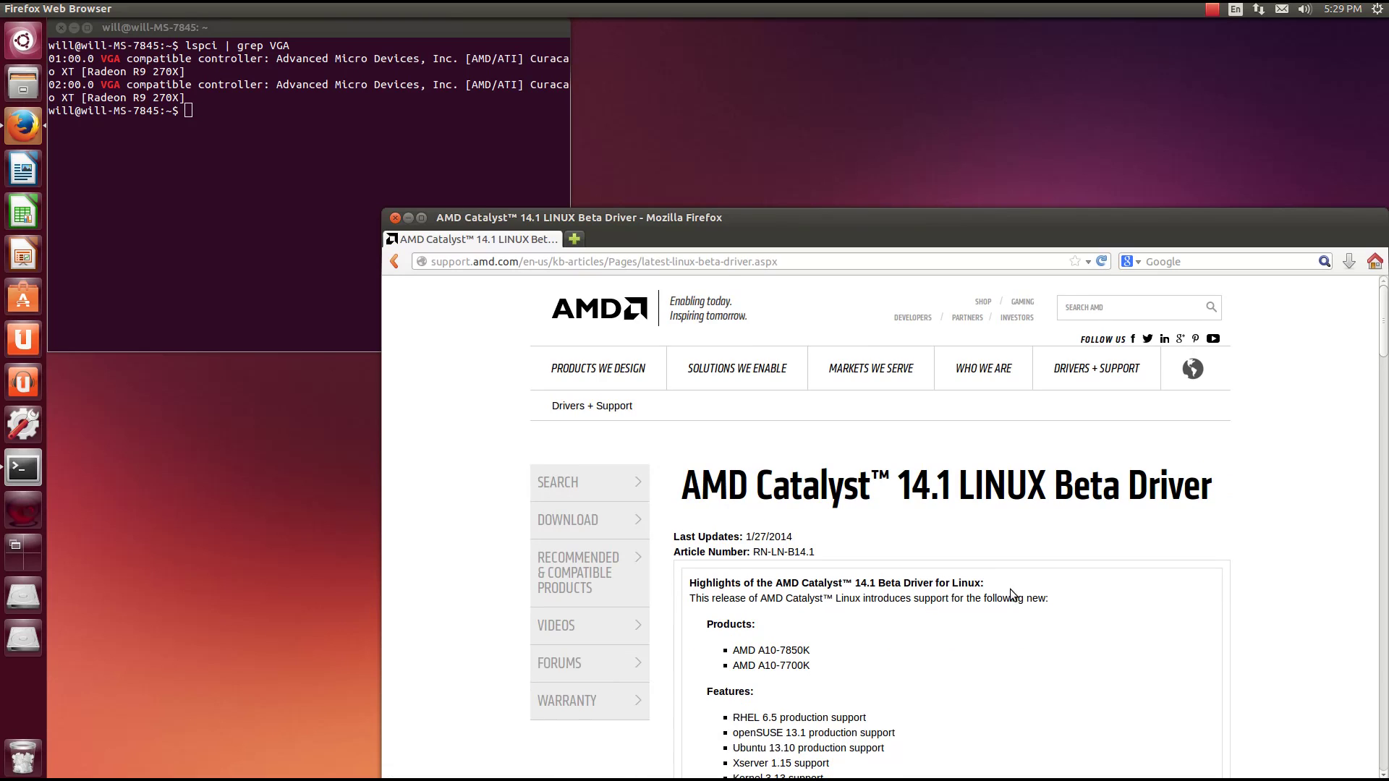
scroll(1011, 593, down, 8)
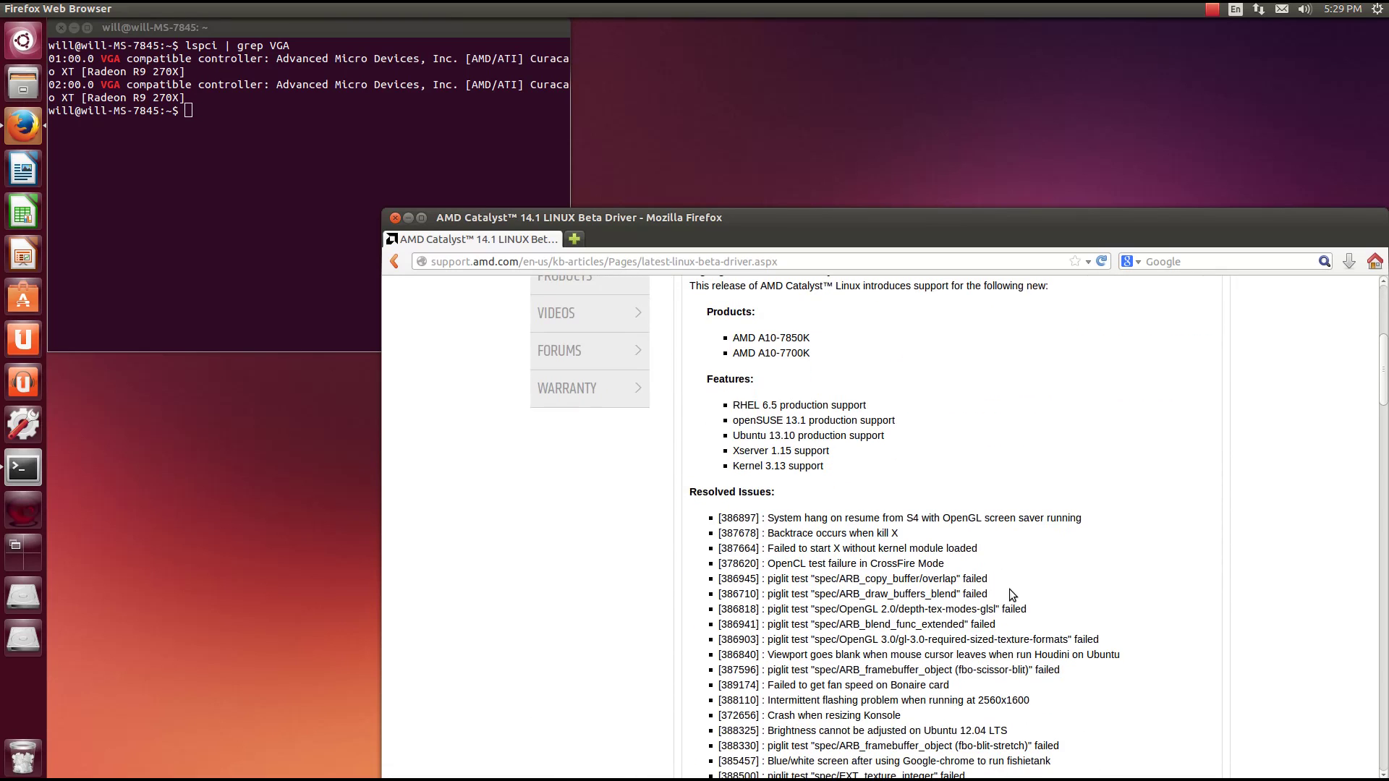
scroll(1011, 593, down, 12)
scroll(841, 607, down, 4)
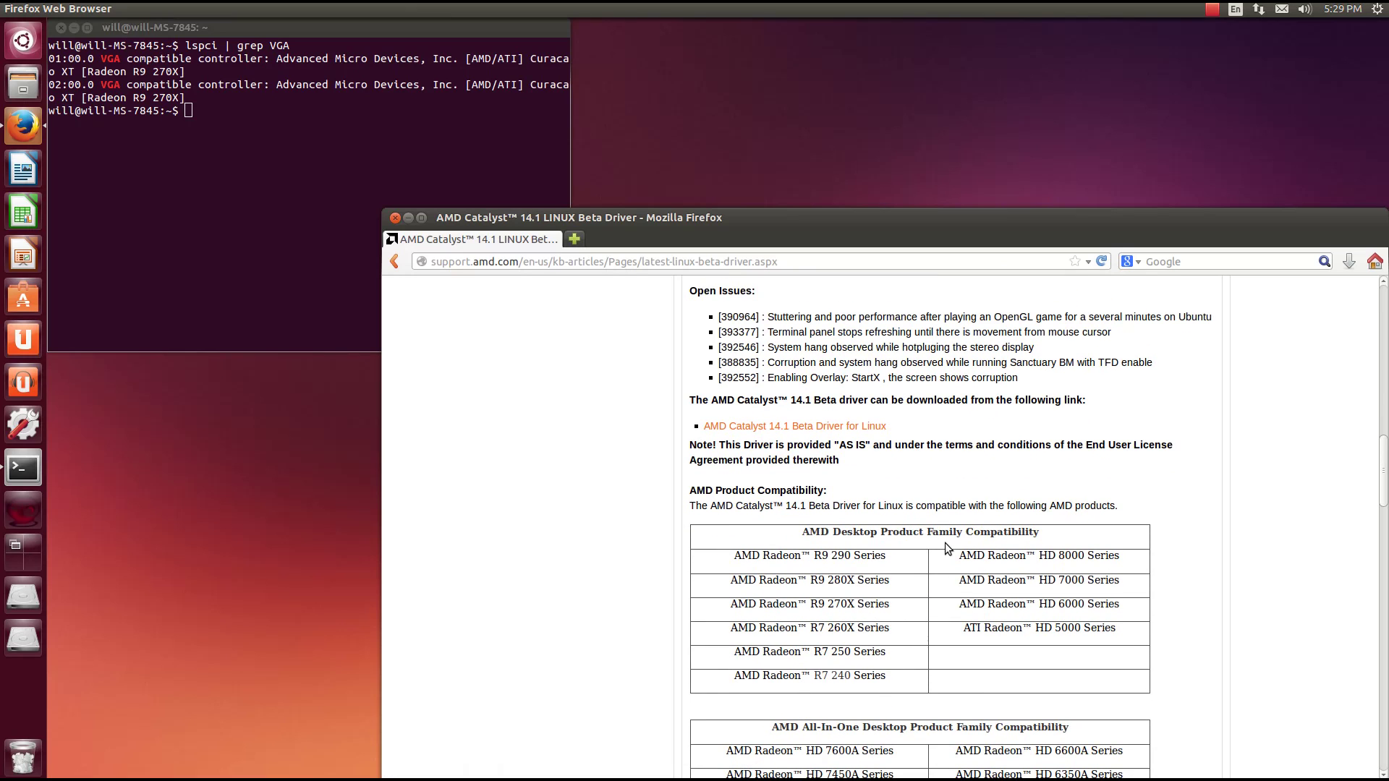
scroll(941, 546, down, 3)
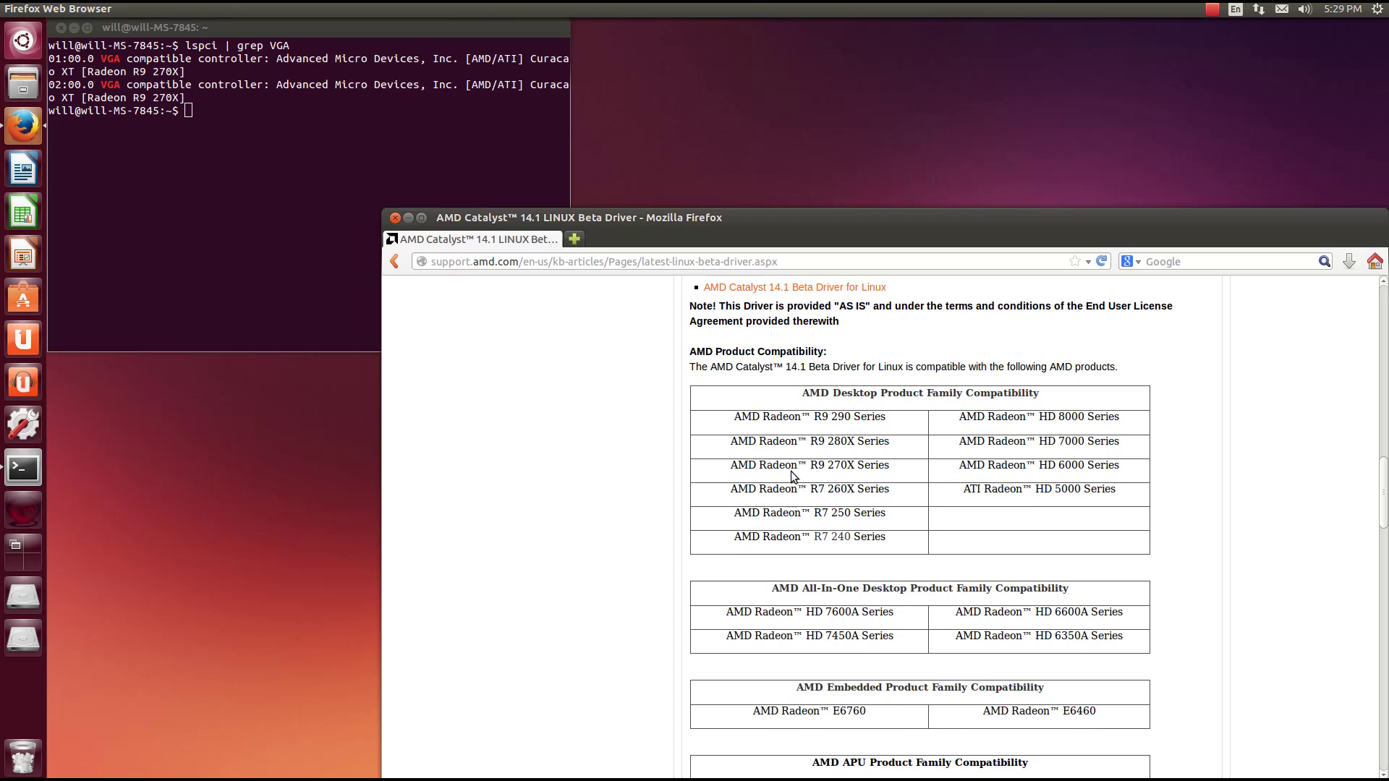
drag(729, 466, 891, 468)
click(1013, 455)
scroll(1013, 454, down, 9)
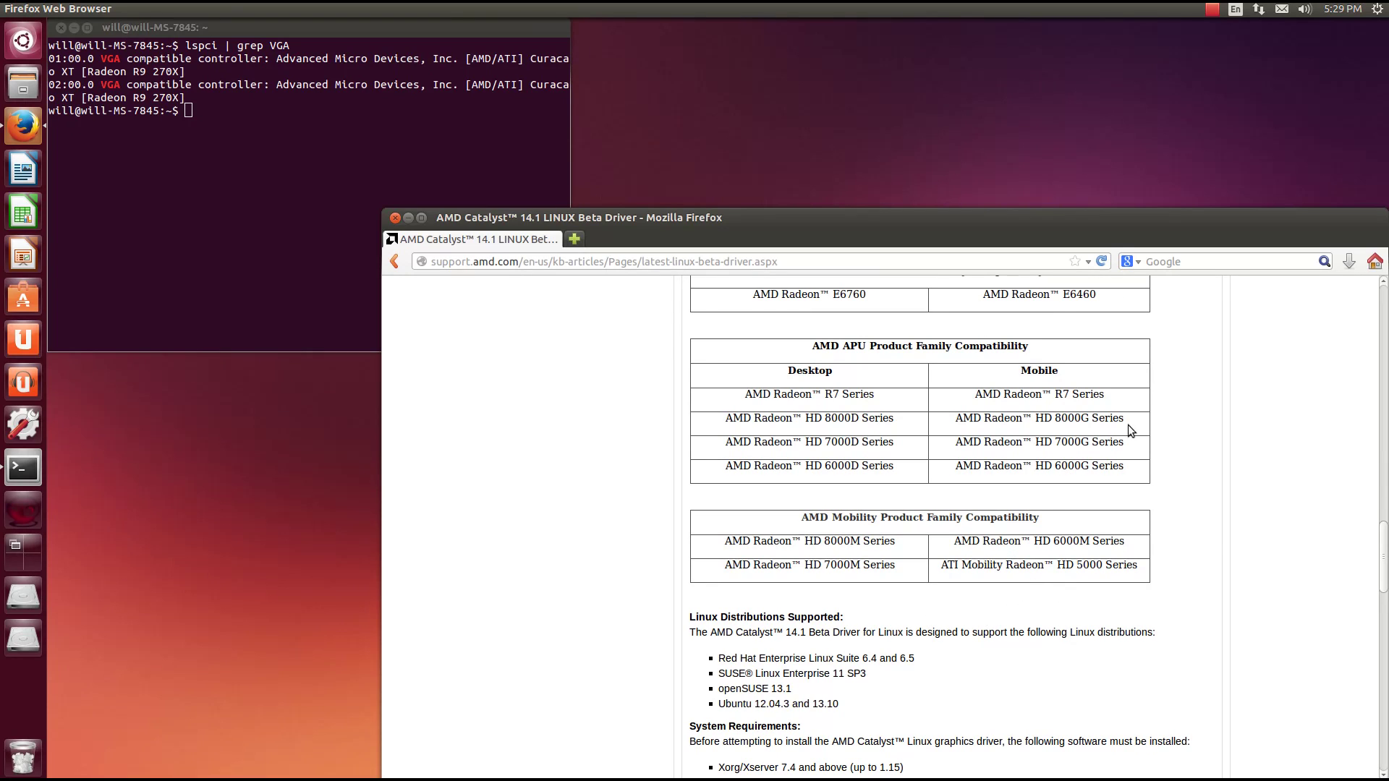
scroll(944, 623, down, 3)
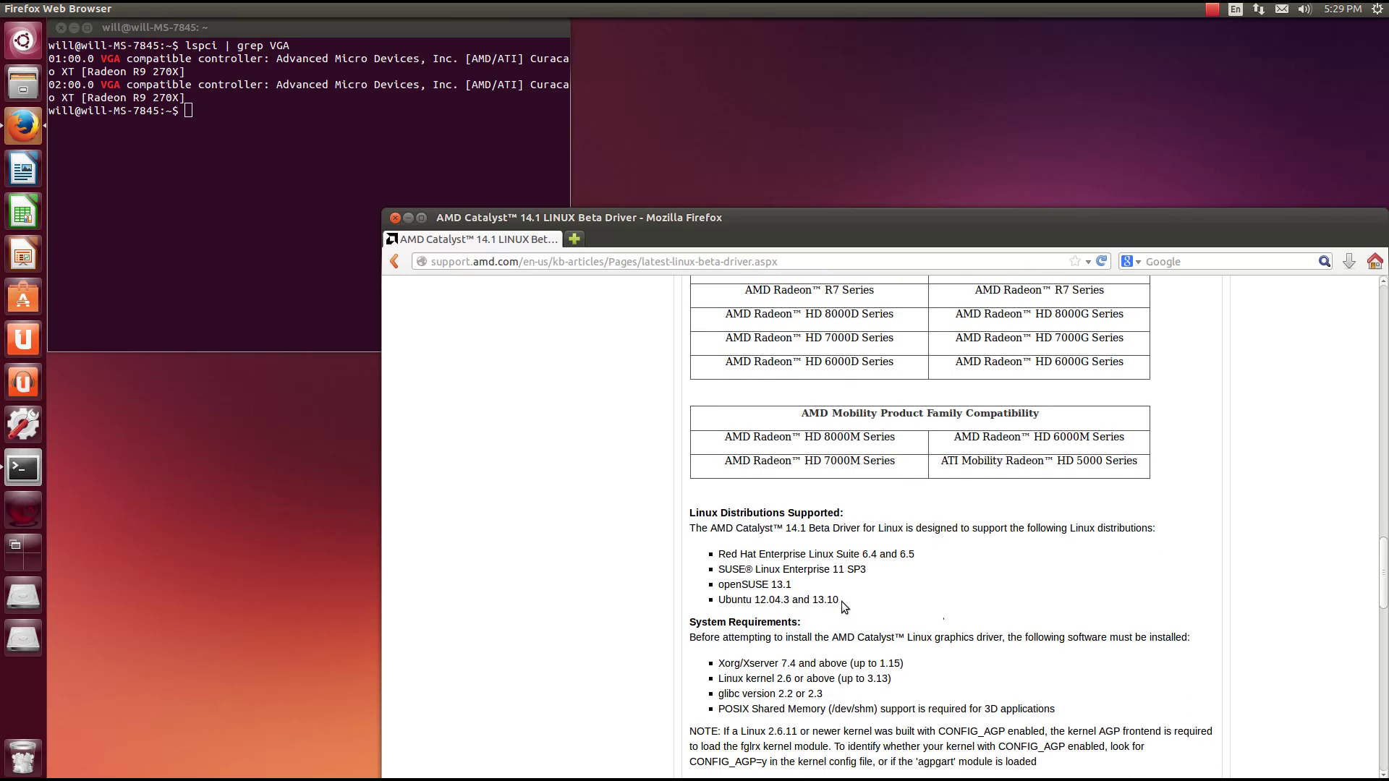
drag(817, 597, 720, 599)
click(844, 562)
- Download and save the AMD Catalyst 14.1 Beta Driver for Linux zip
scroll(858, 588, up, 15)
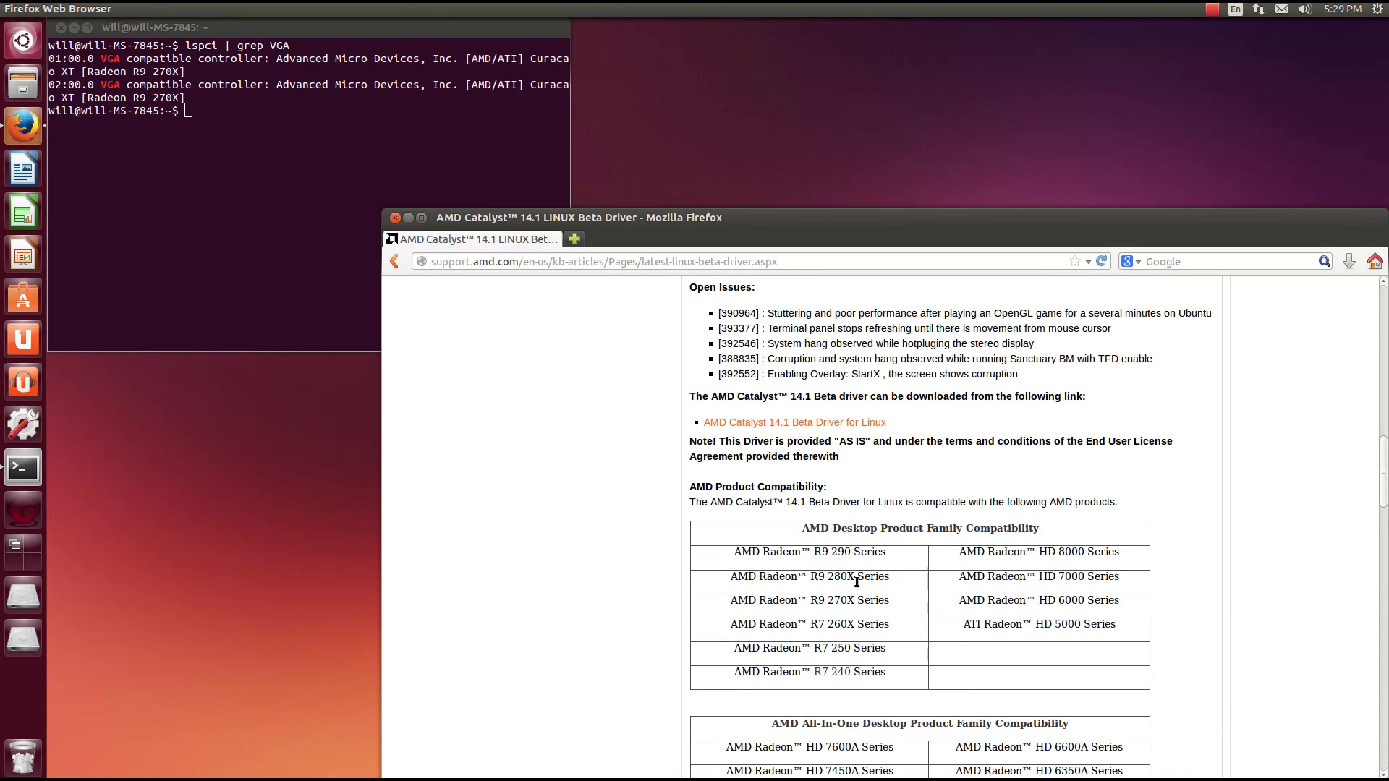
scroll(856, 601, up, 4)
click(843, 600)
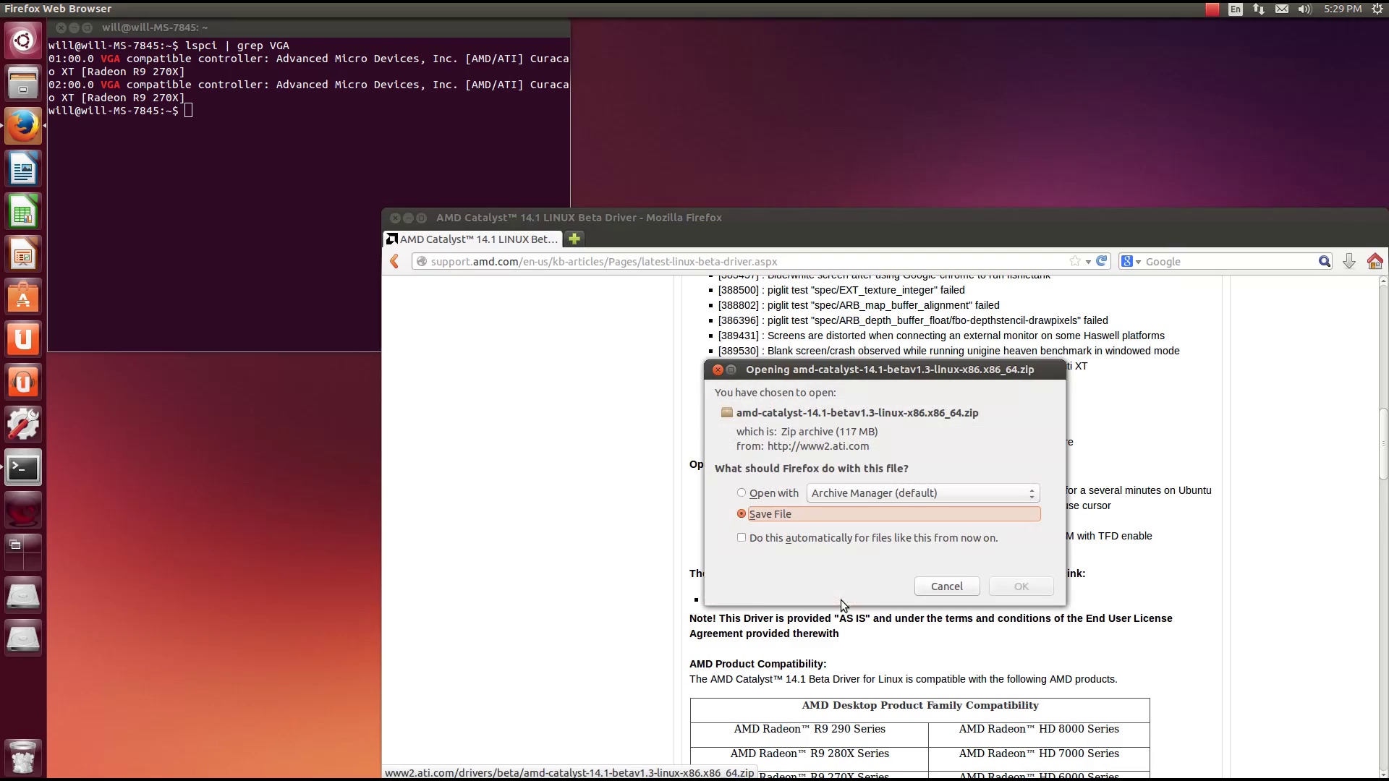
click(1021, 586)
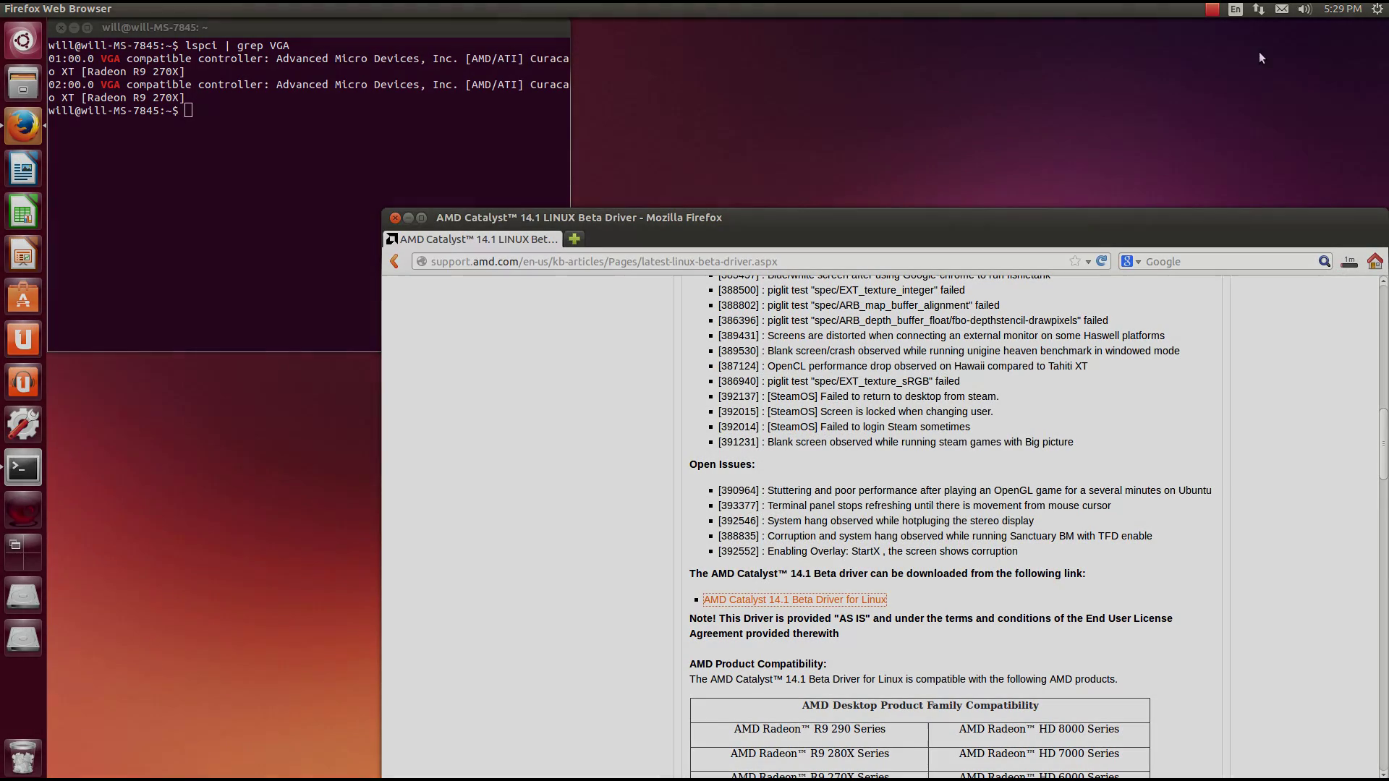
click(1212, 8)
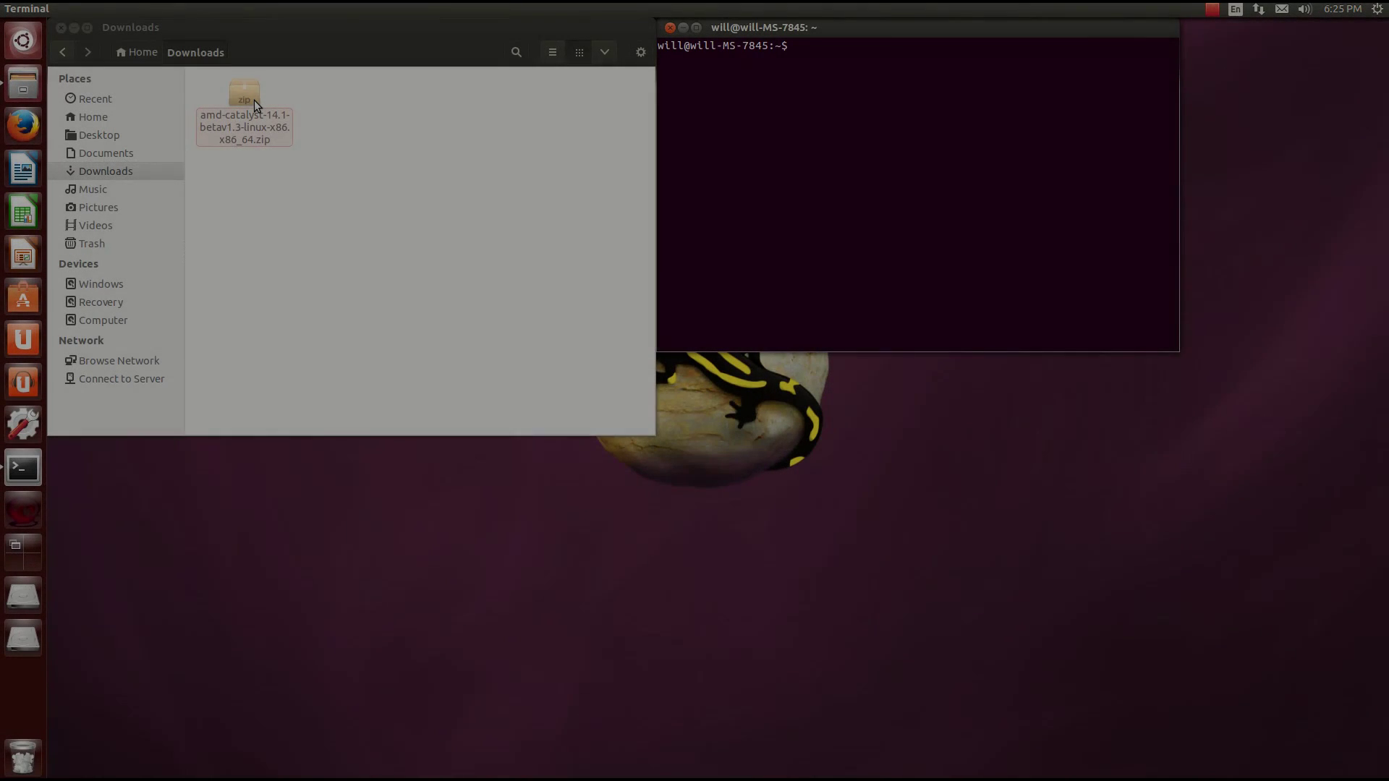
- Extract the Catalyst zip into Downloads with Archive Manager, then close Archive Manager and Files
click(254, 100)
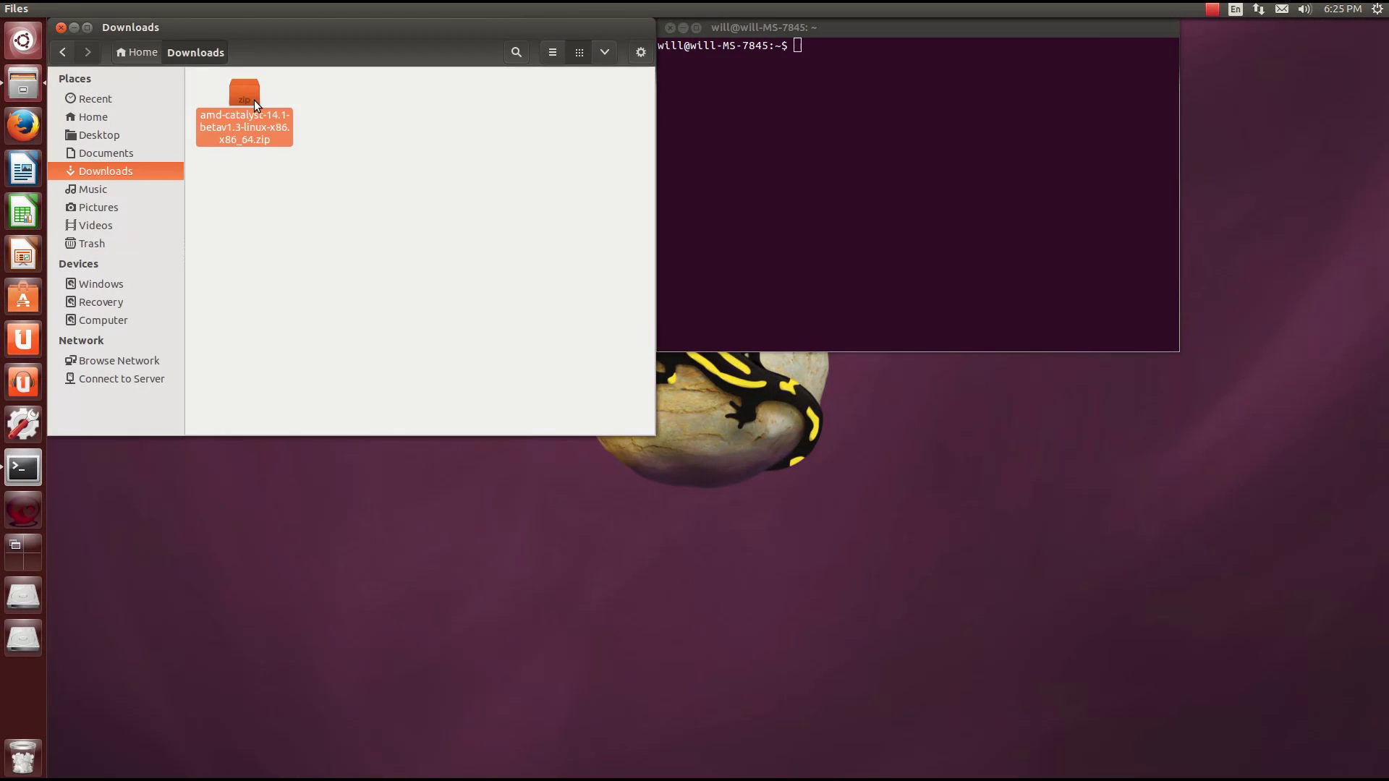
double_click(254, 100)
click(879, 387)
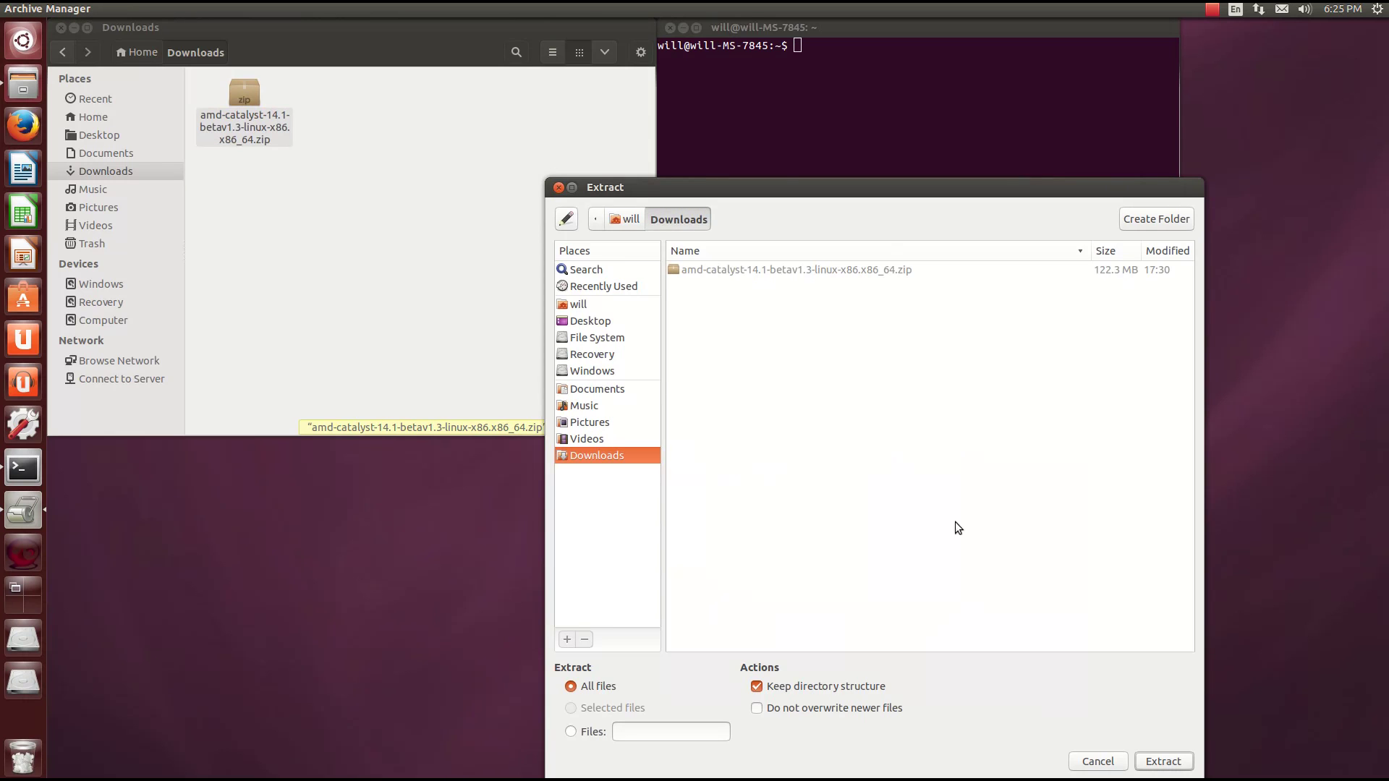
click(1163, 761)
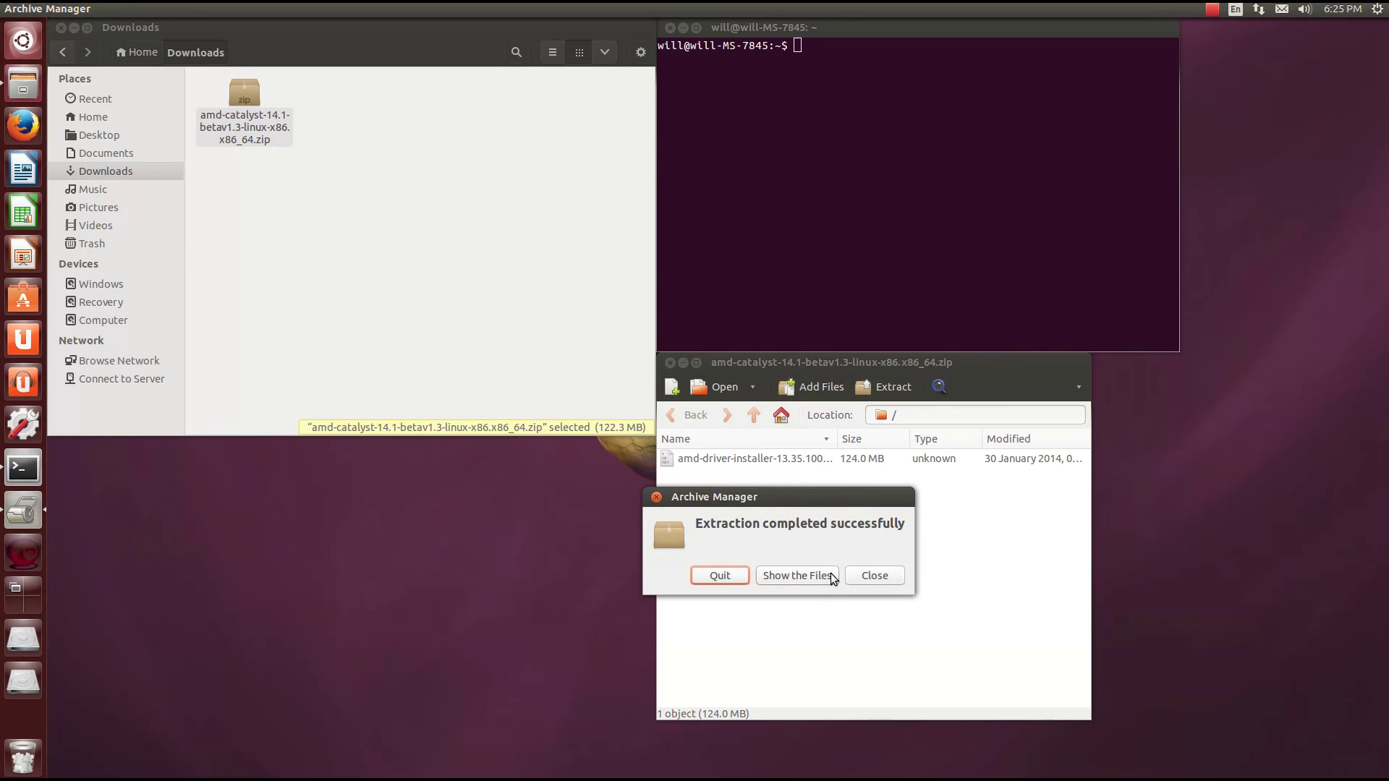
click(716, 489)
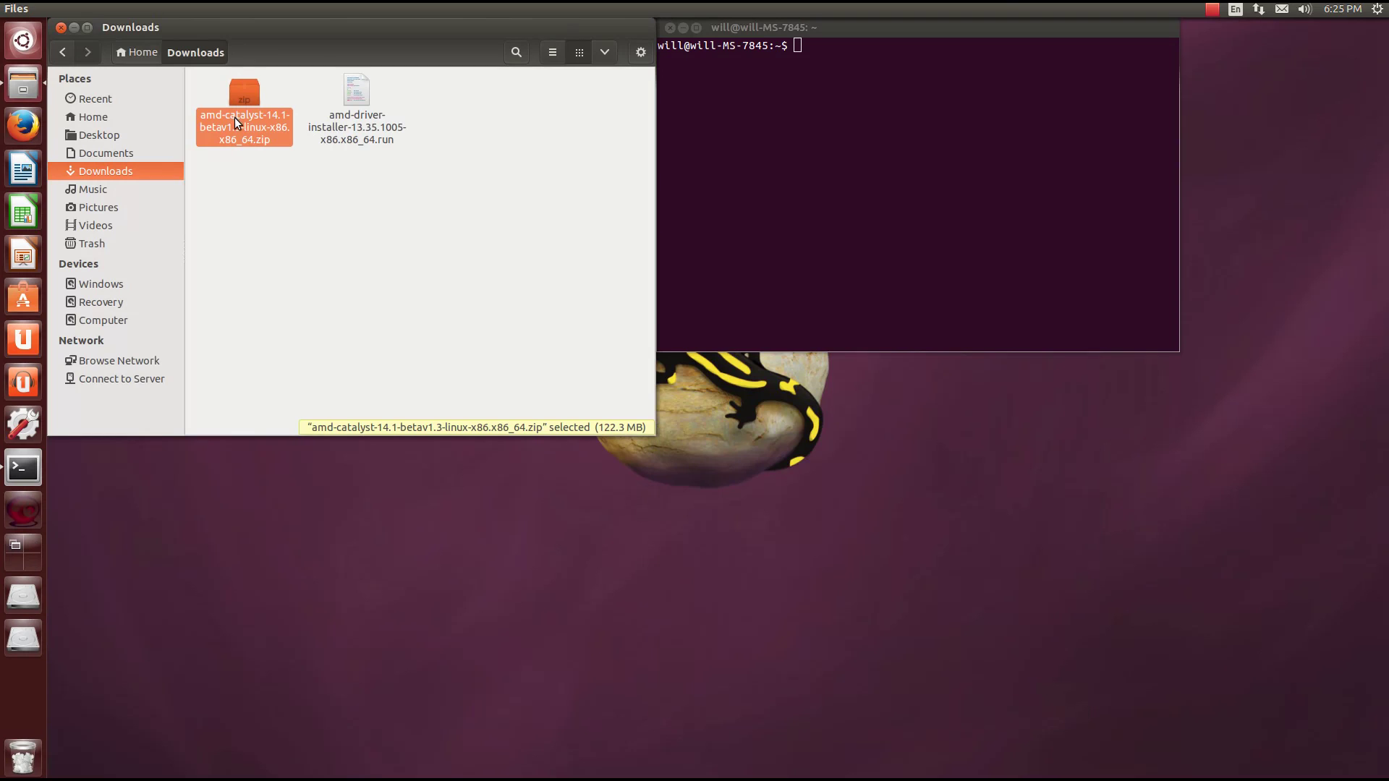
click(61, 28)
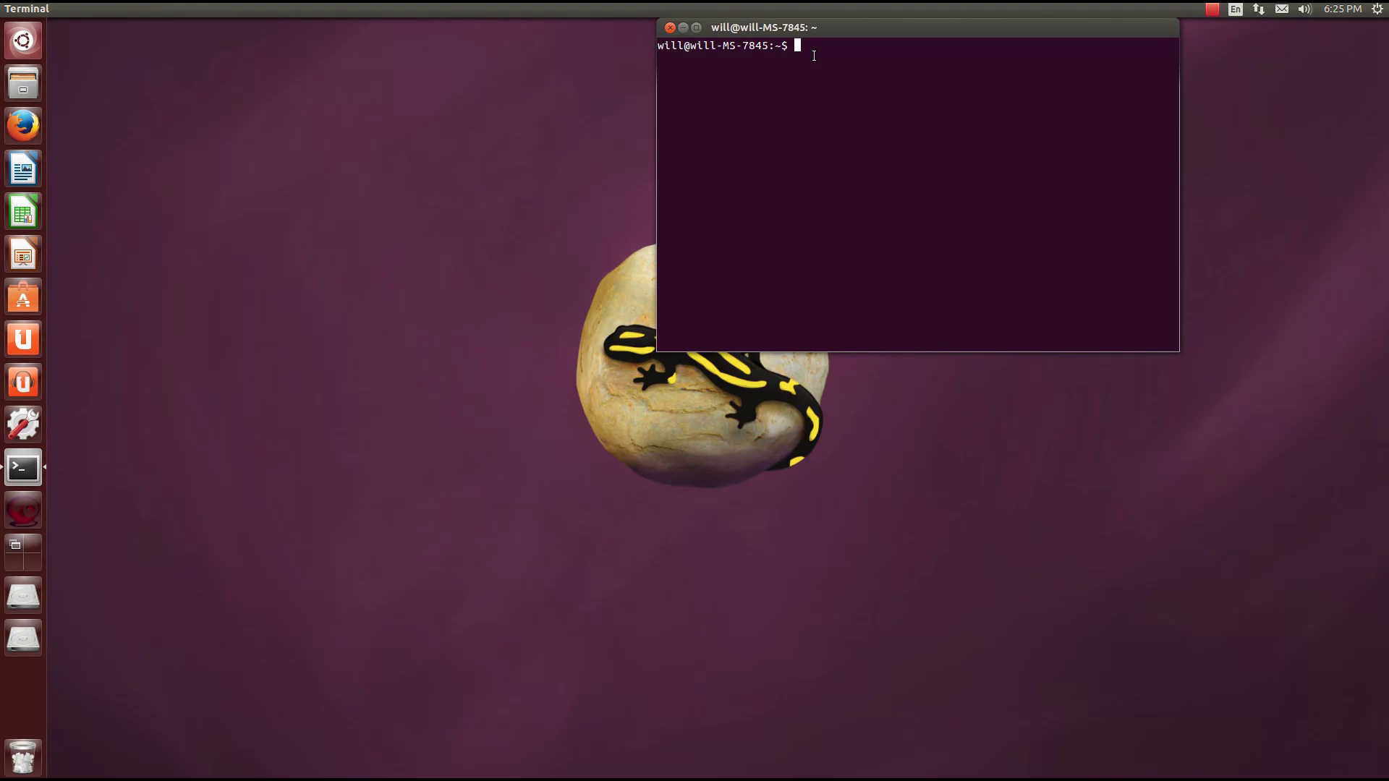
- Run sudo apt-get update, fixing the 'udpate' typo, then sudo apt-get dist-upgrade
text(sudo apt-get udpate)
key(Return)
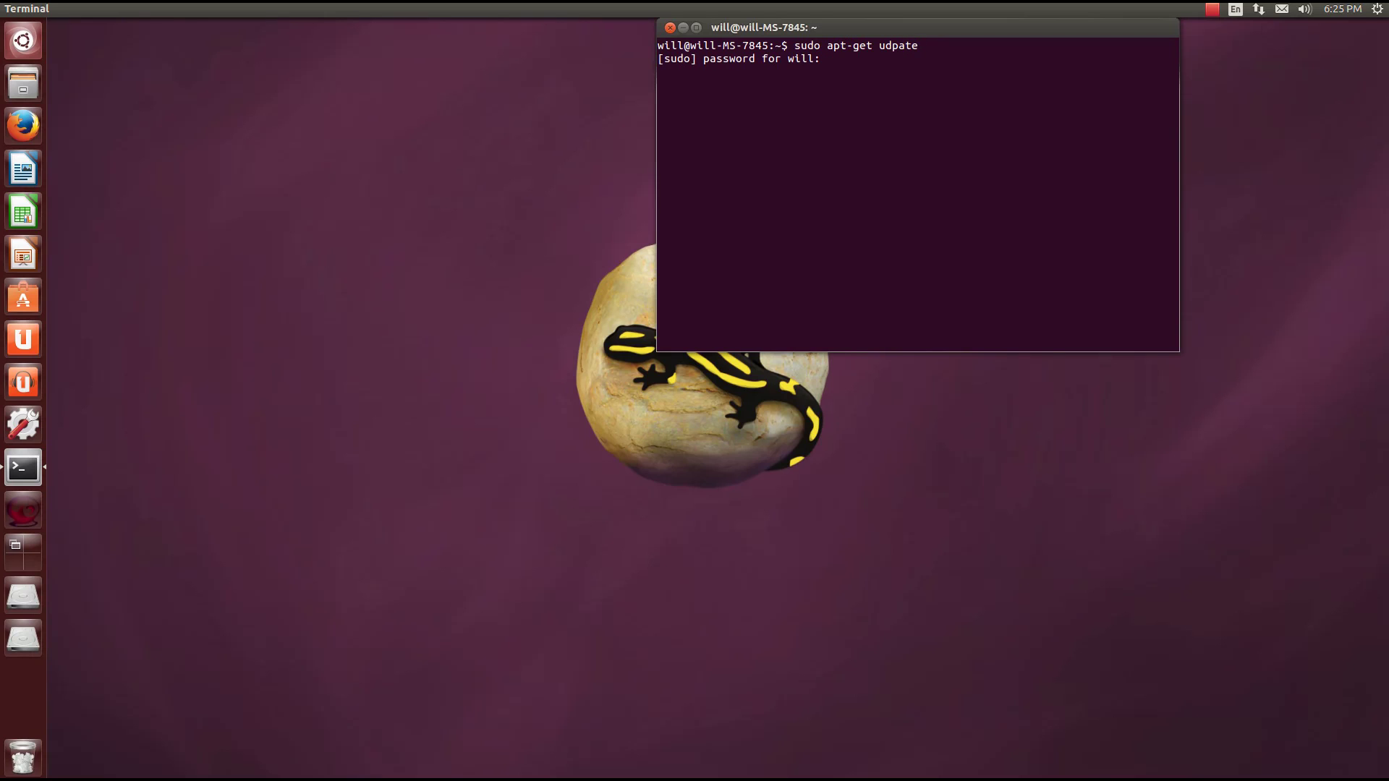
key(Return)
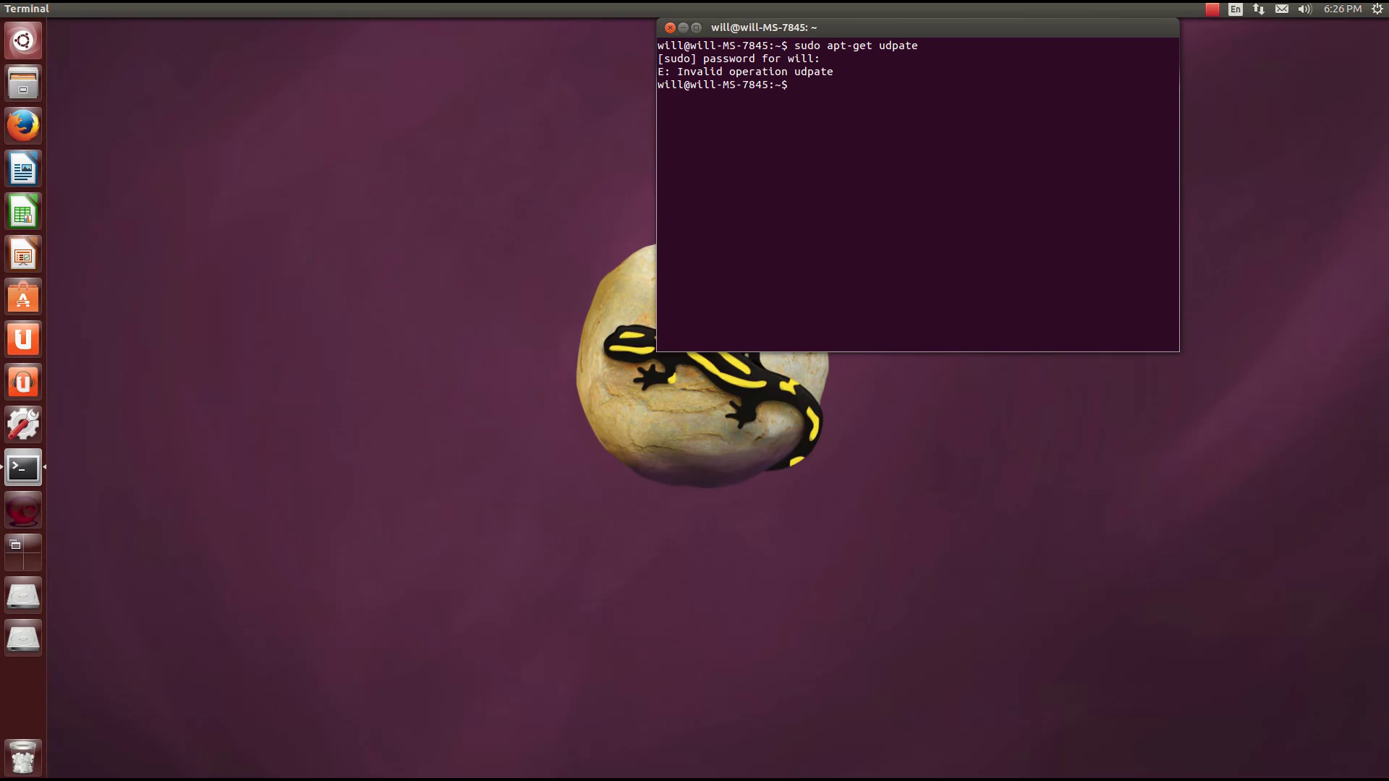
key(Up)
key(Left)
key(Left)
key(Left)
key(BackSpace)
text(d)
key(Return)
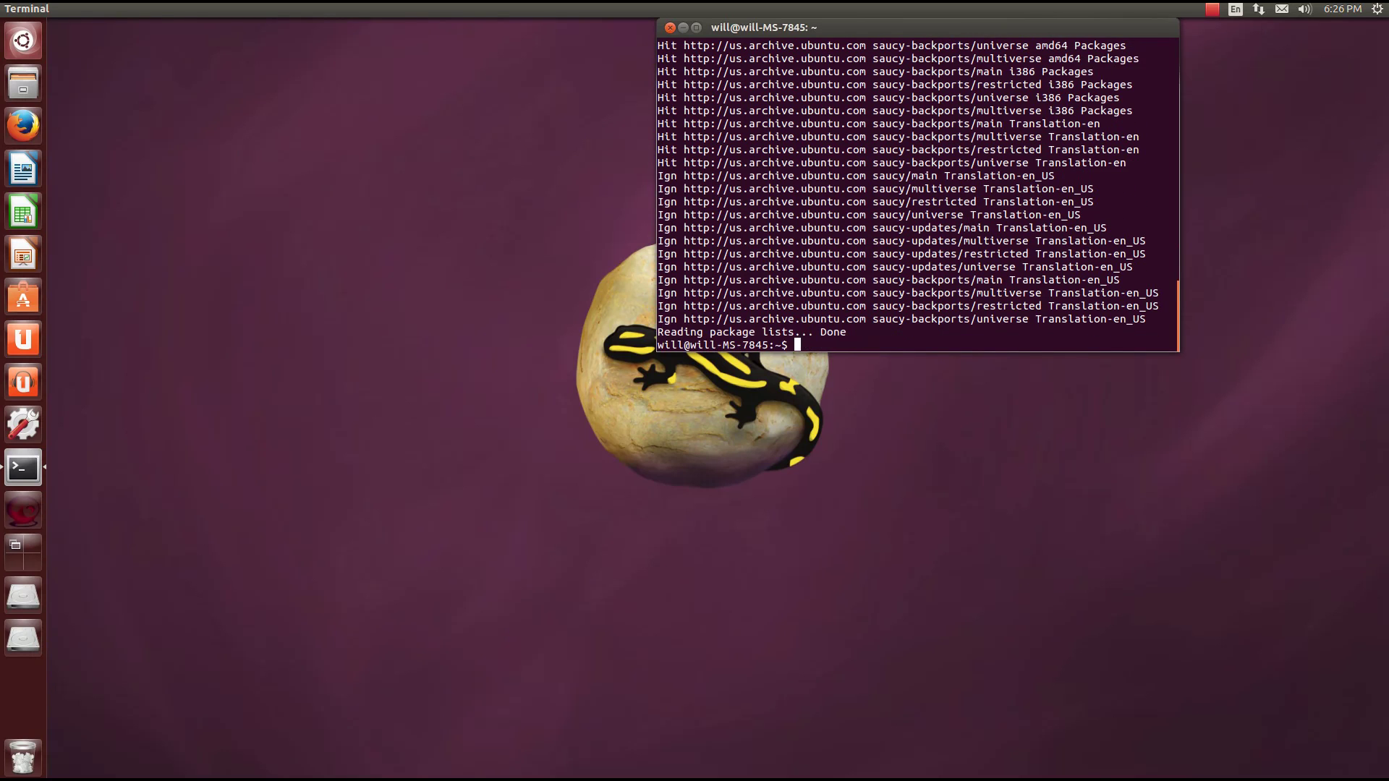
text(sudo apt-get dist-upgrade)
key(Return)
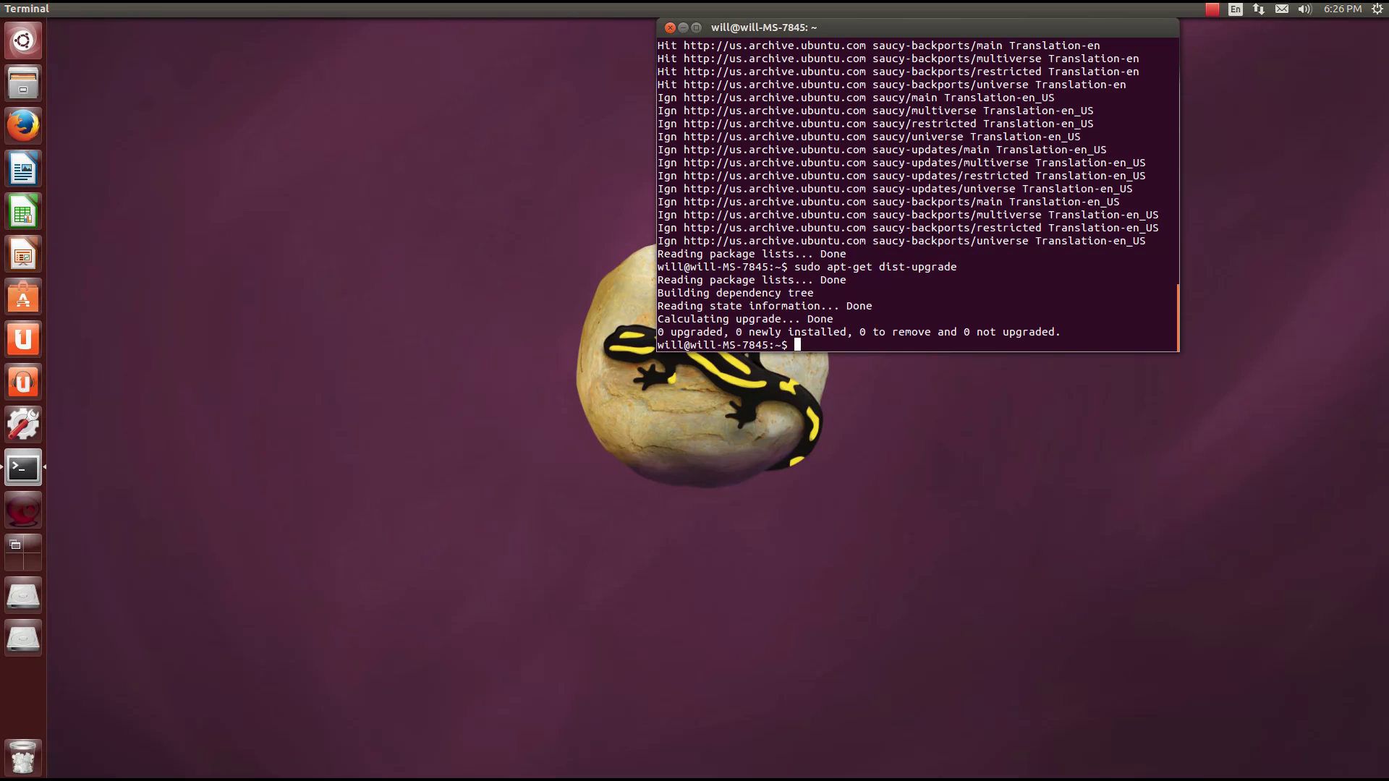
- Install linux-headers-generic, build-essential, cdbs, fakeroot, dh-make and the other prerequisites, then cd Downloads
key(Up)
key(Up)
key(Up)
key(Up)
key(Up)
key(Up)
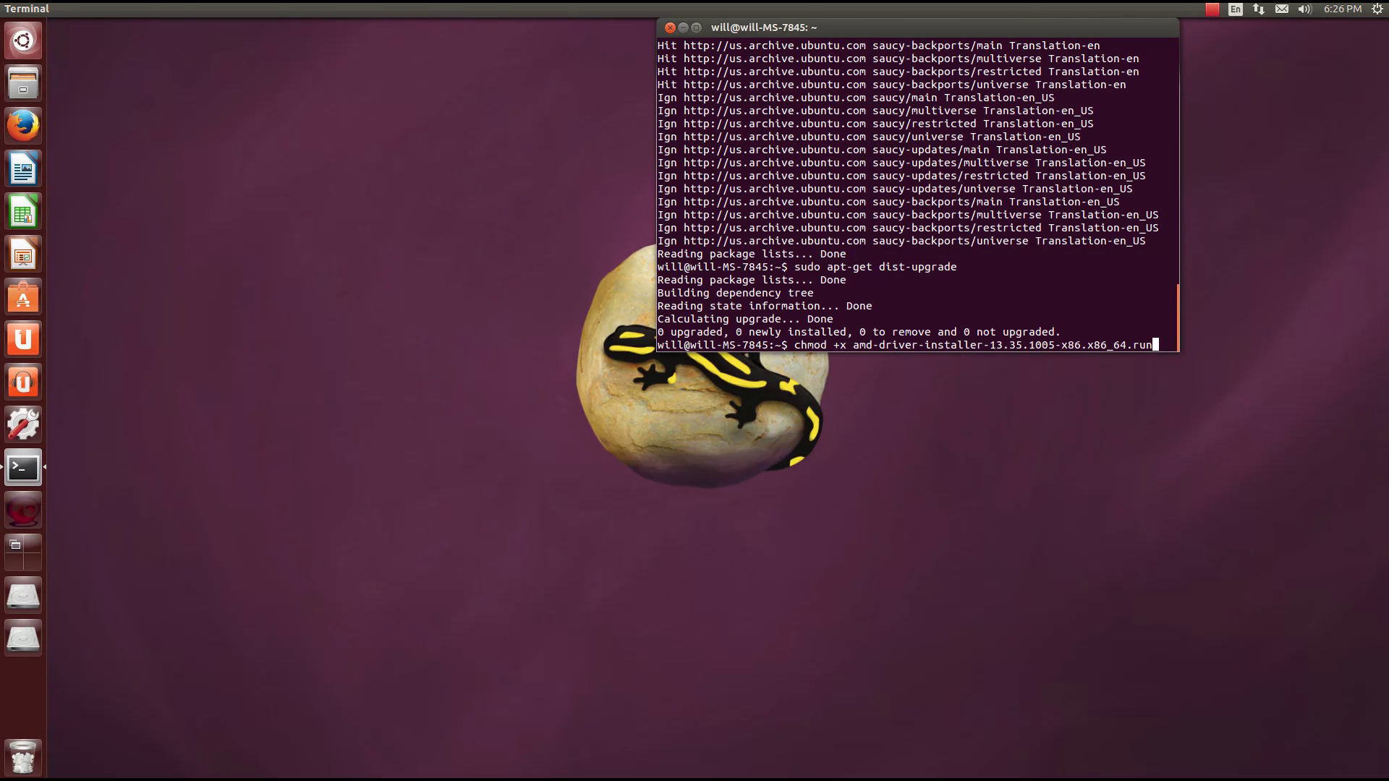
key(Up)
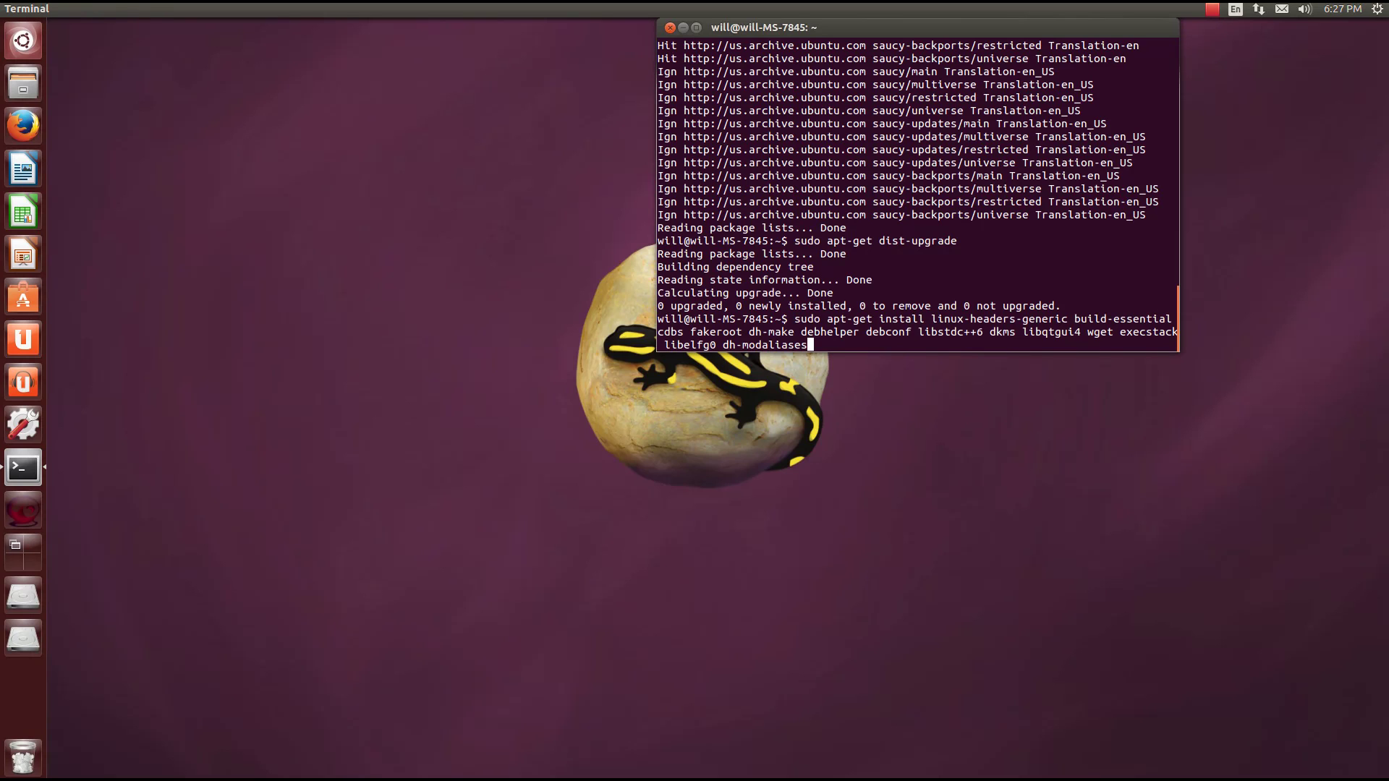
key(Return)
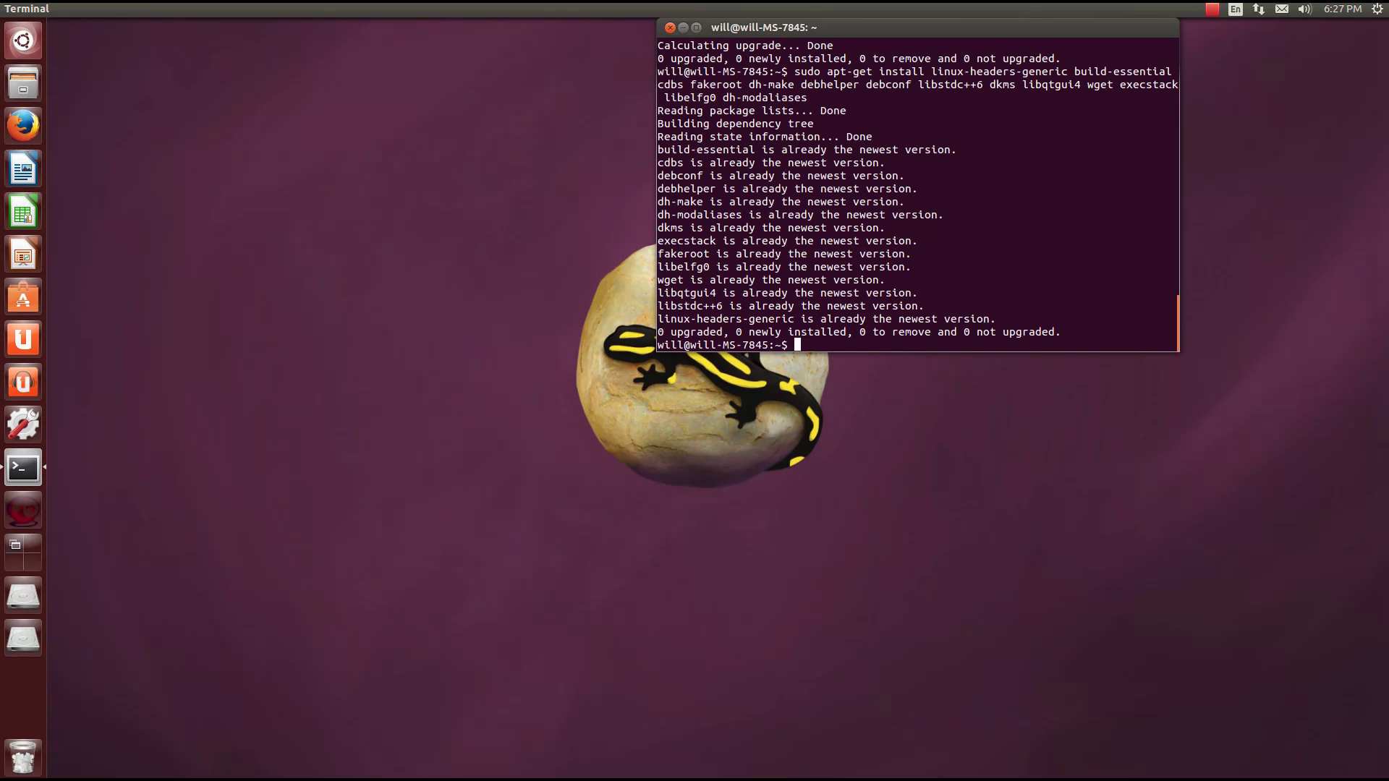
text(cd Downloads)
key(Return)
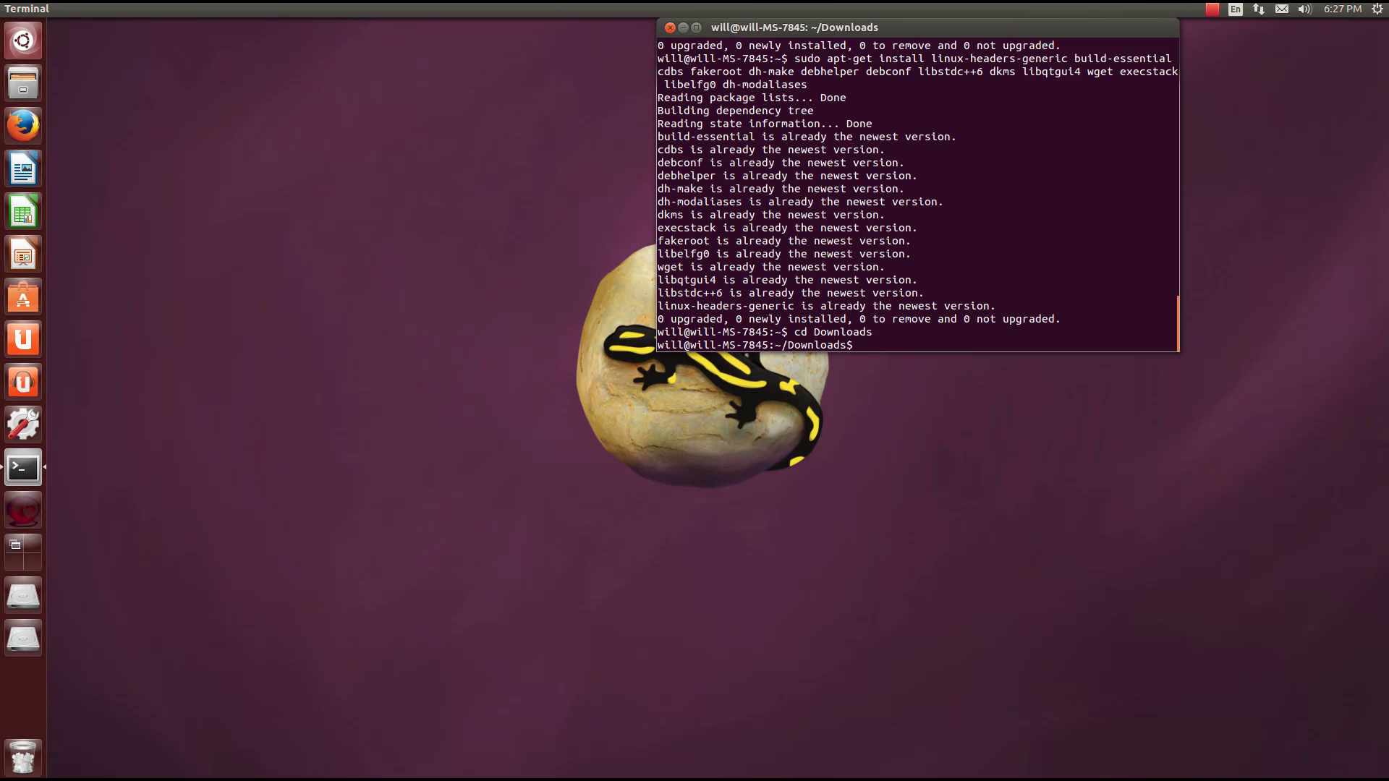
- List Downloads, then check the .run installer's Execute permission in Files and close Files
text(ls)
key(Return)
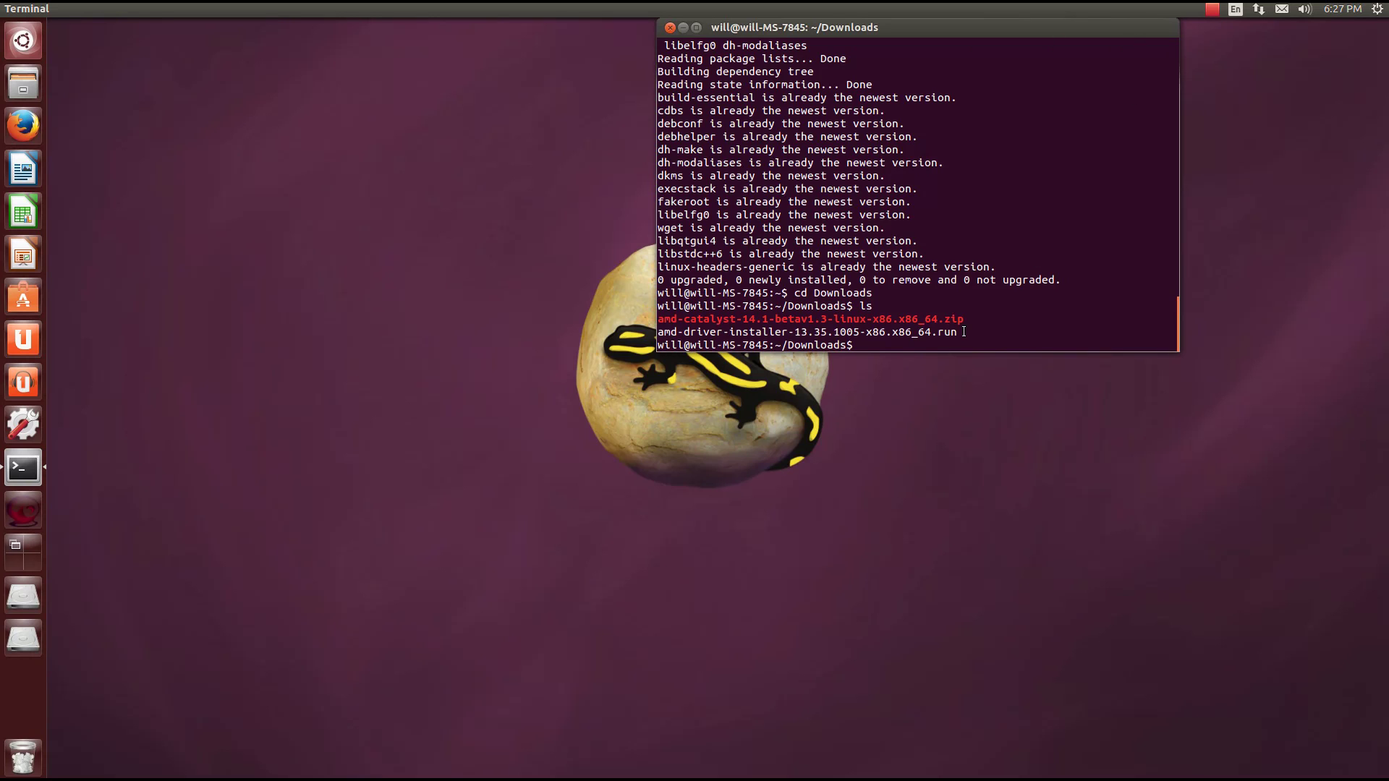
click(23, 83)
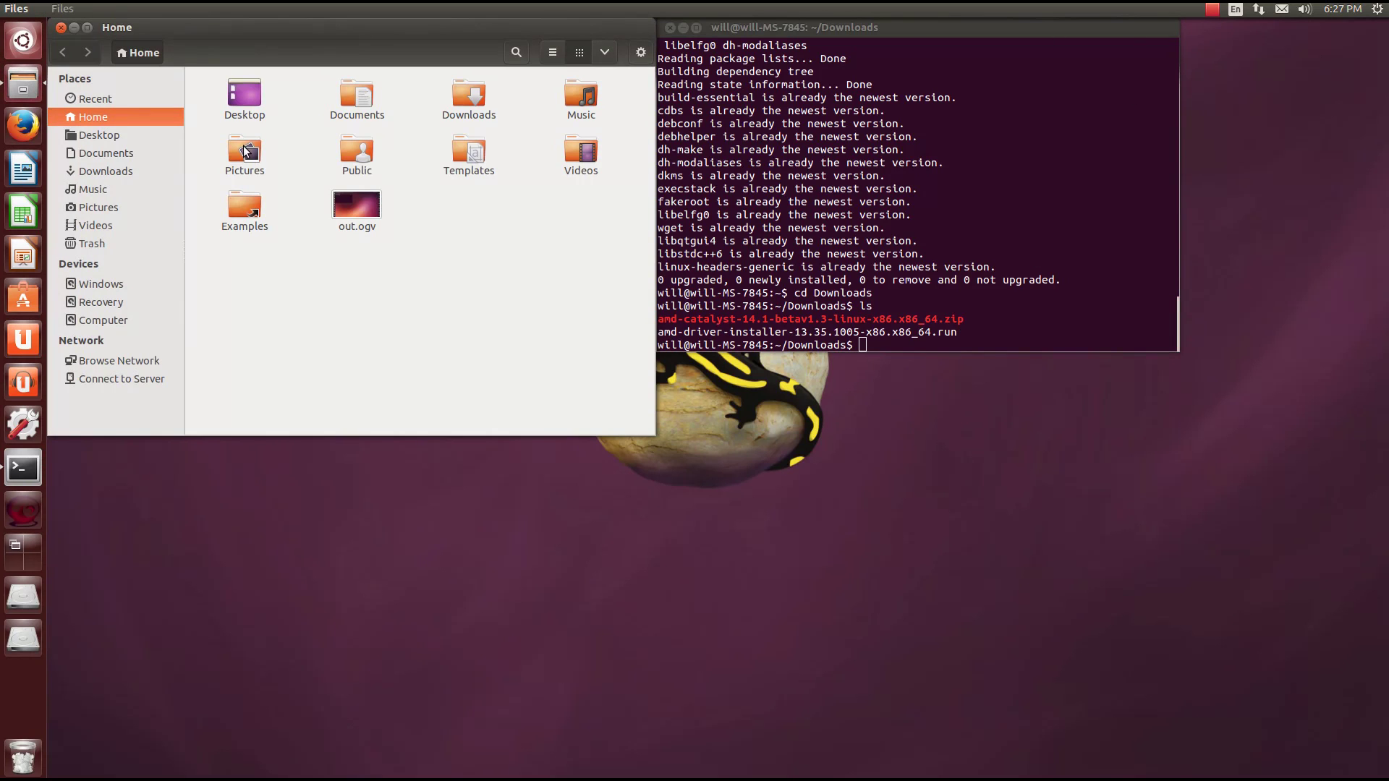
double_click(464, 94)
right_click(355, 93)
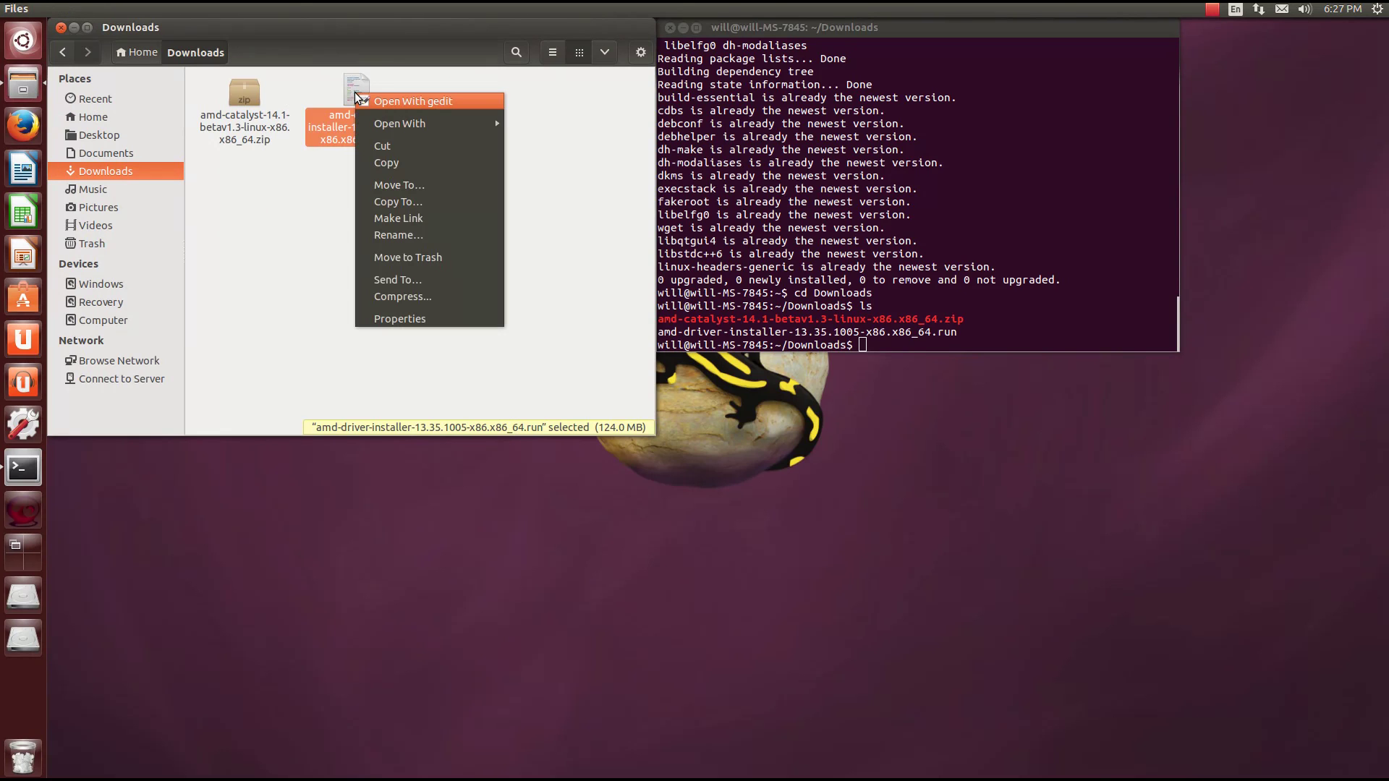
click(425, 319)
click(539, 233)
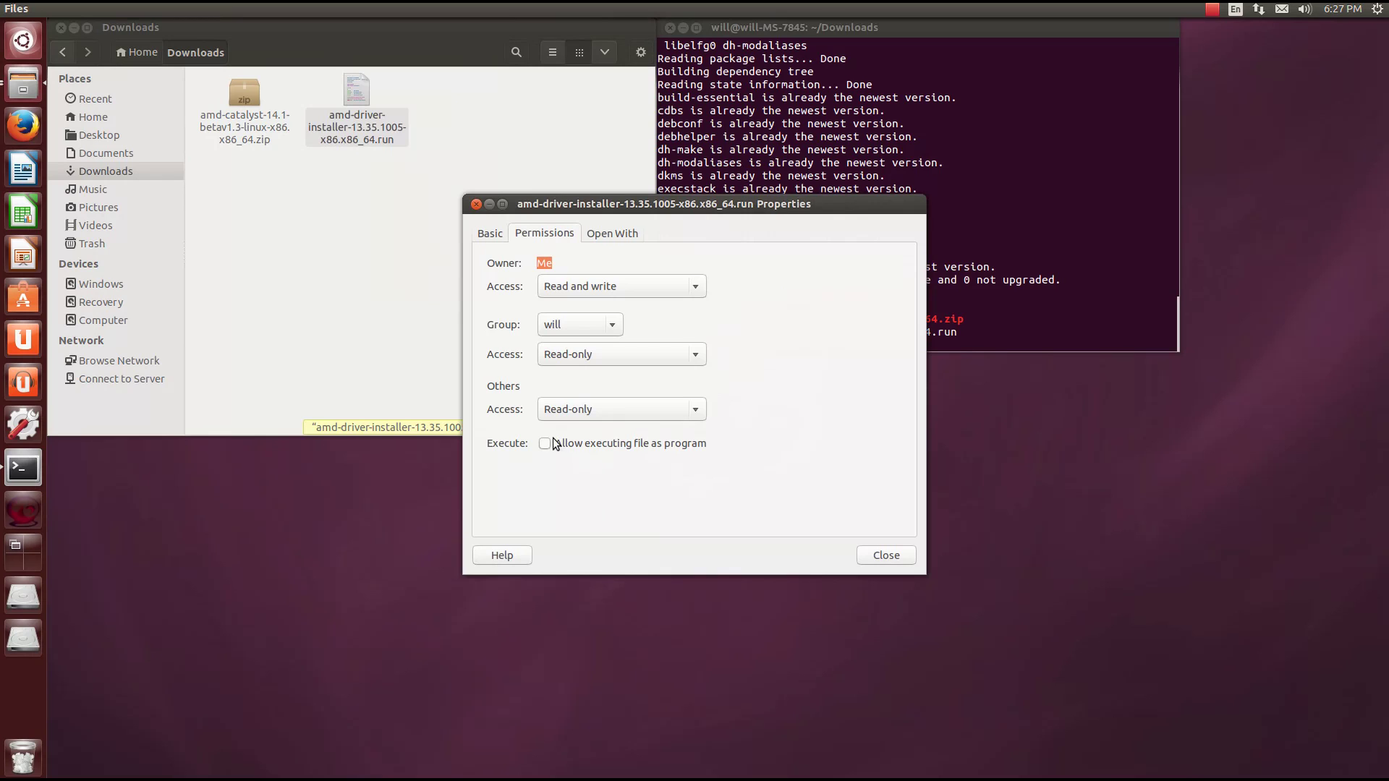
click(886, 555)
click(901, 349)
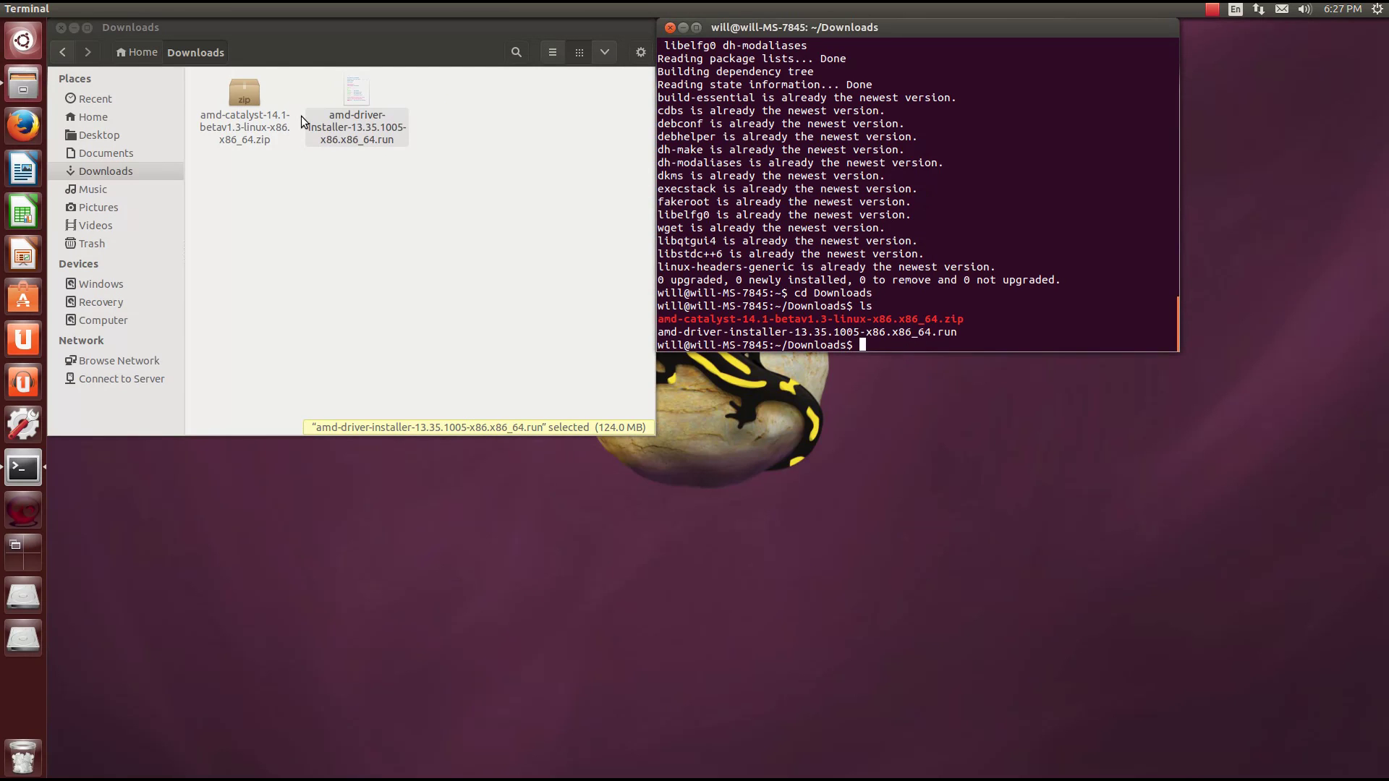
click(60, 29)
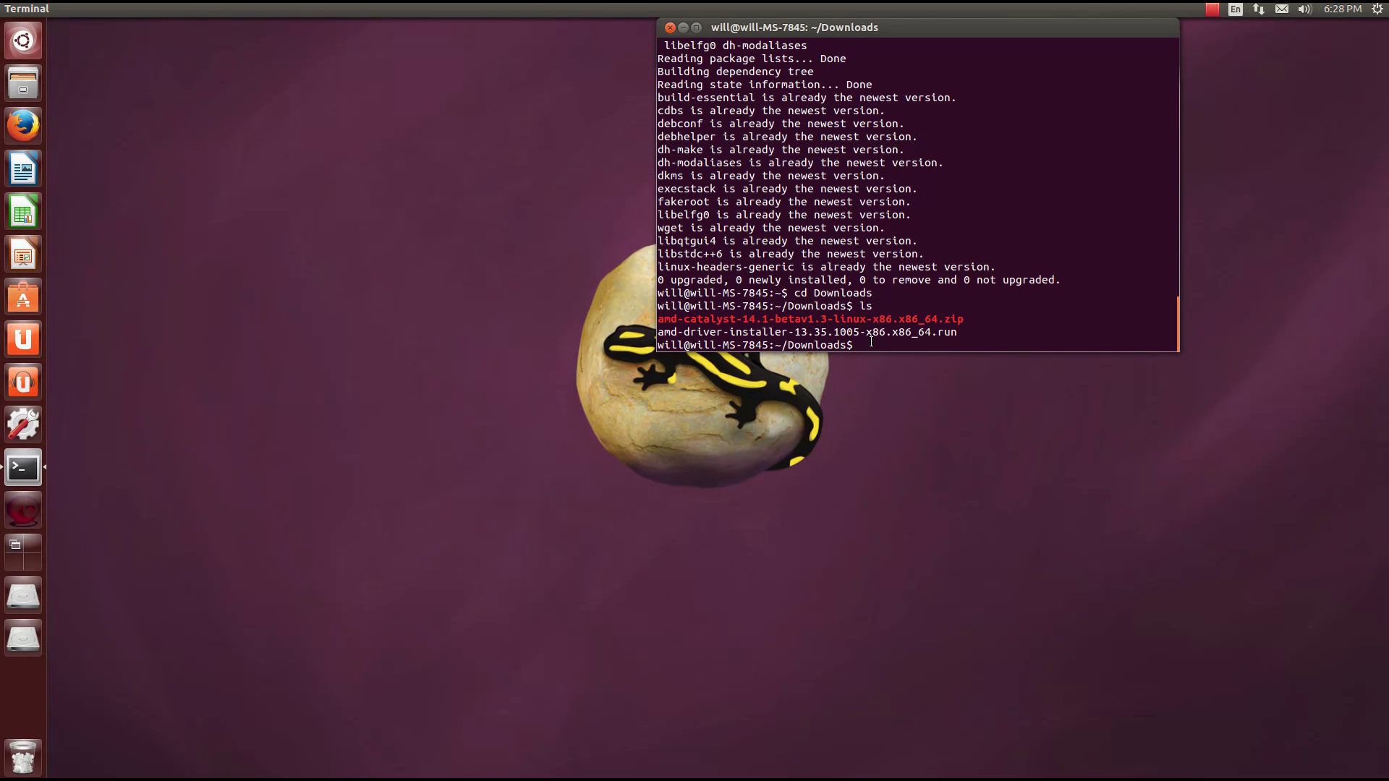
- Make amd-driver-installer-13.35.1005-x86.x86_64.run executable with chmod +x and list Downloads
text(chmod +x)
drag(957, 332, 673, 334)
double_click(672, 334)
right_click(671, 336)
click(695, 345)
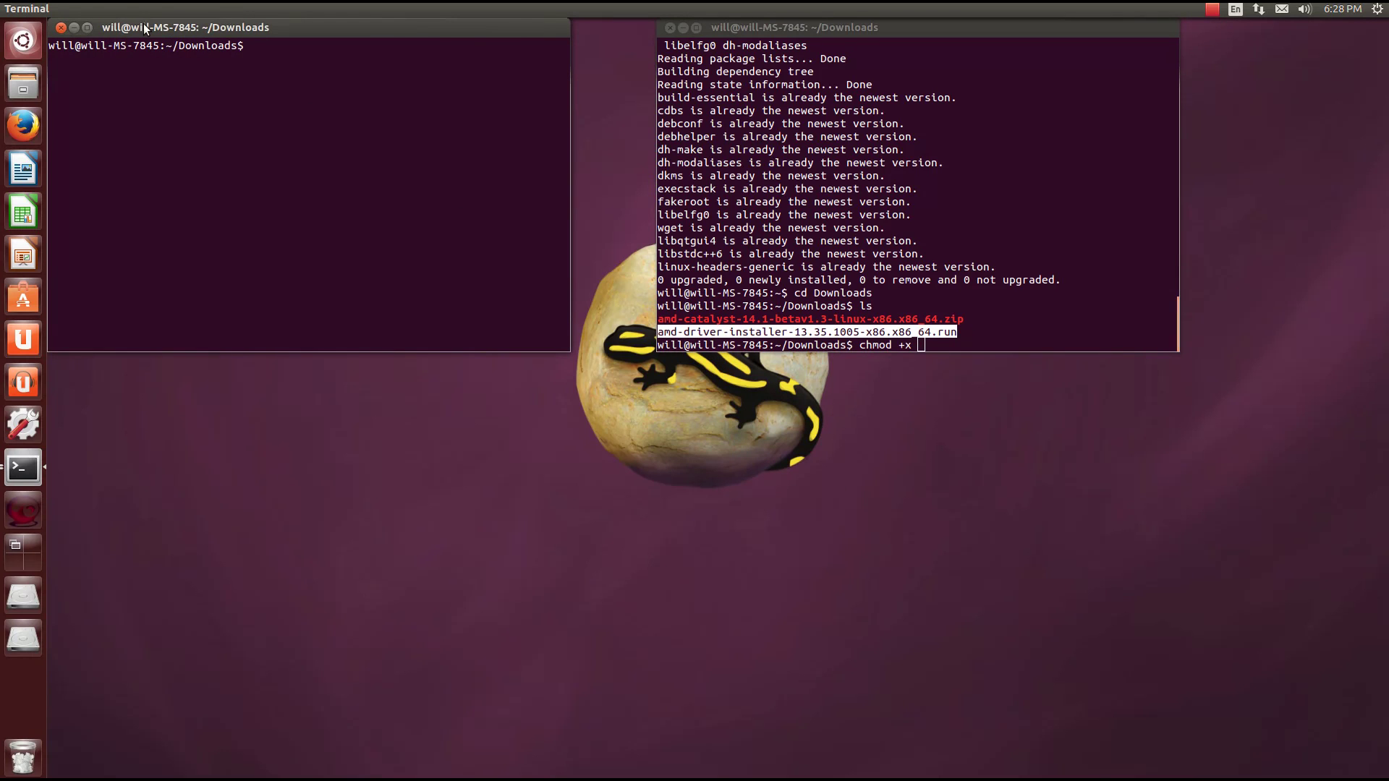
key(alt+F4)
right_click(772, 333)
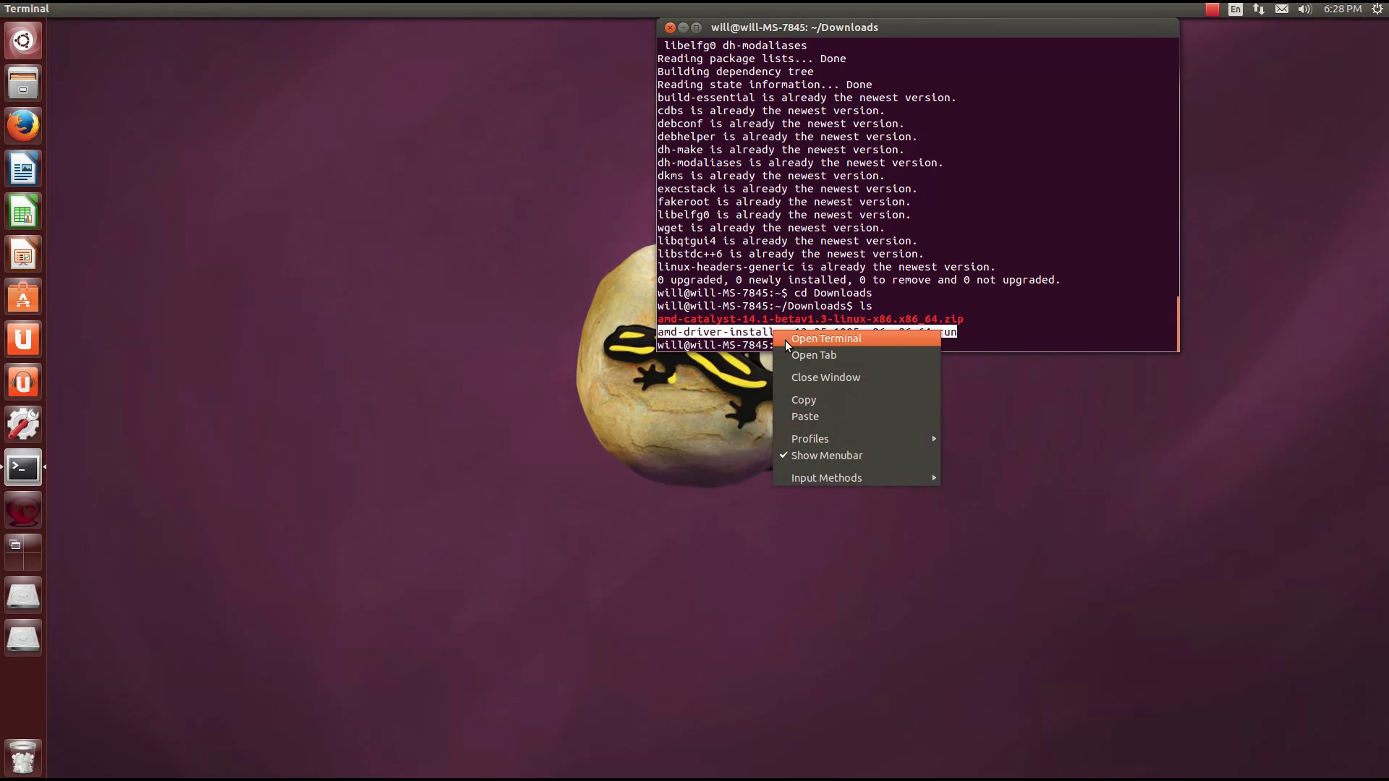
click(811, 397)
click(932, 341)
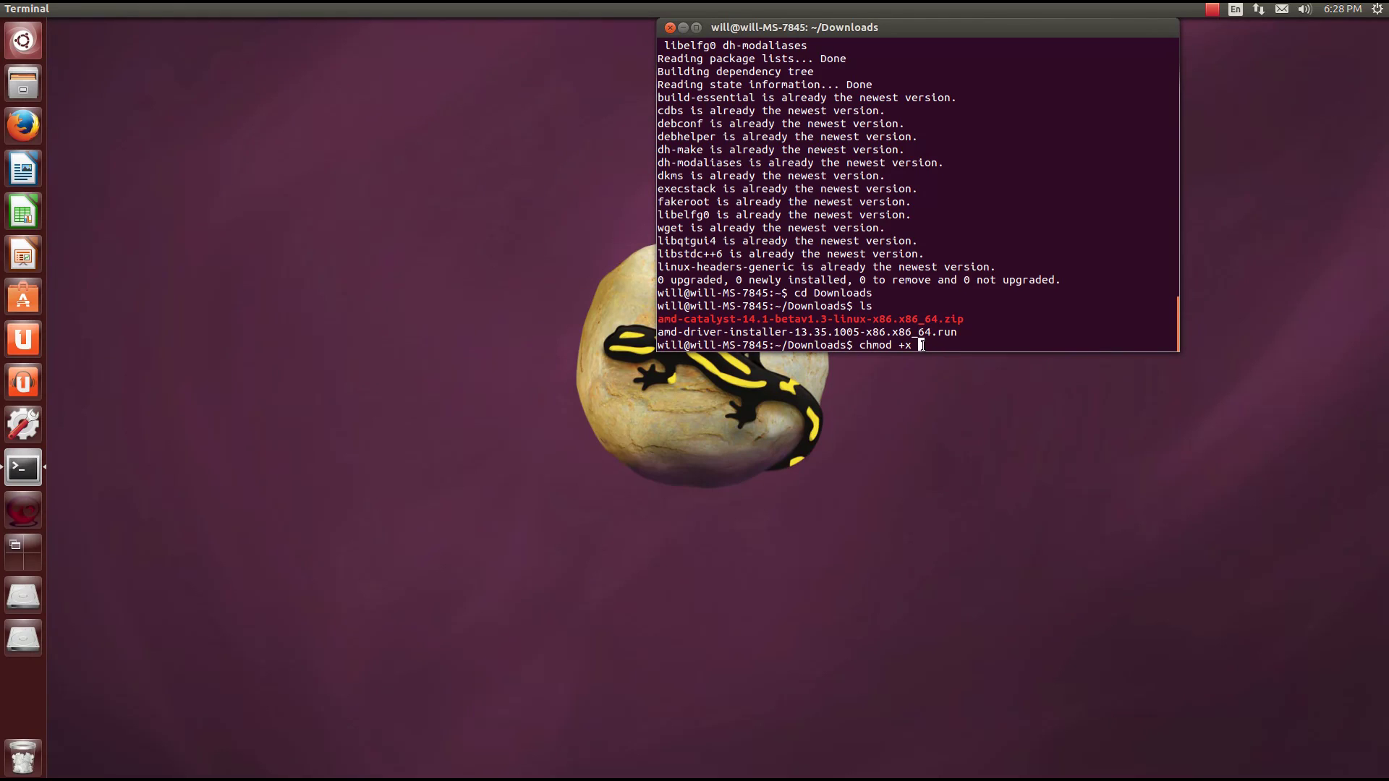
right_click(922, 344)
click(951, 432)
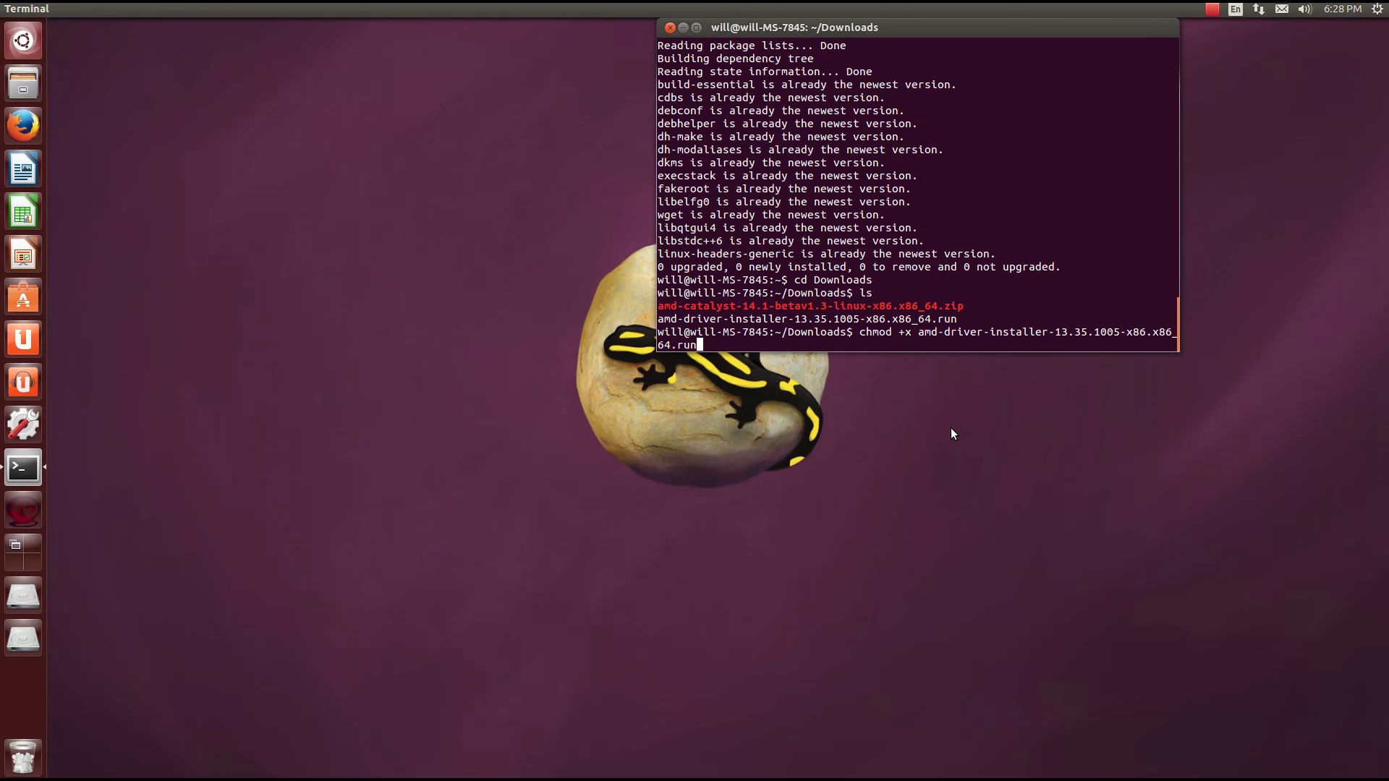
key(Return)
text(ls)
key(Return)
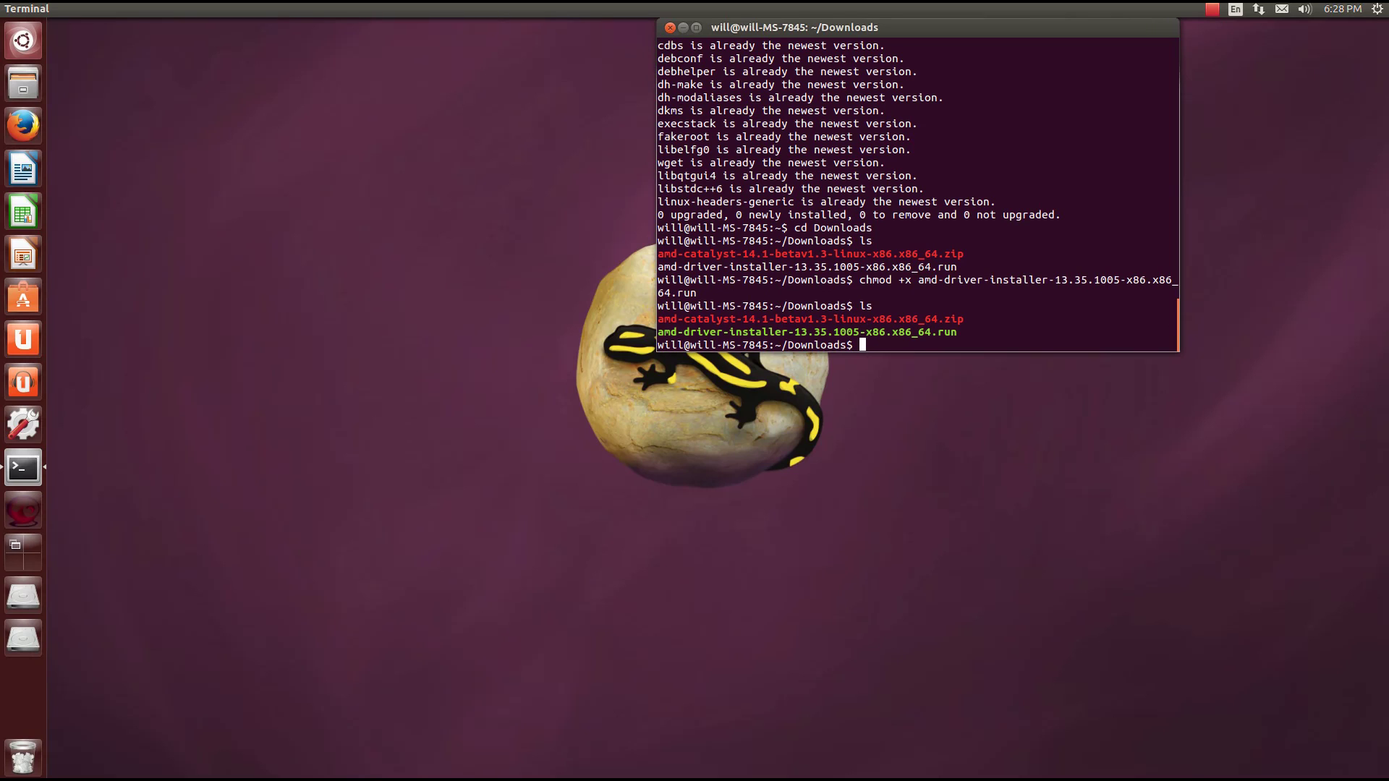
- Launch the installer as root with sudo ./amd-driver-installer-13.35.1005-x86.x86_64.run
text(sudo ./)
right_click(915, 350)
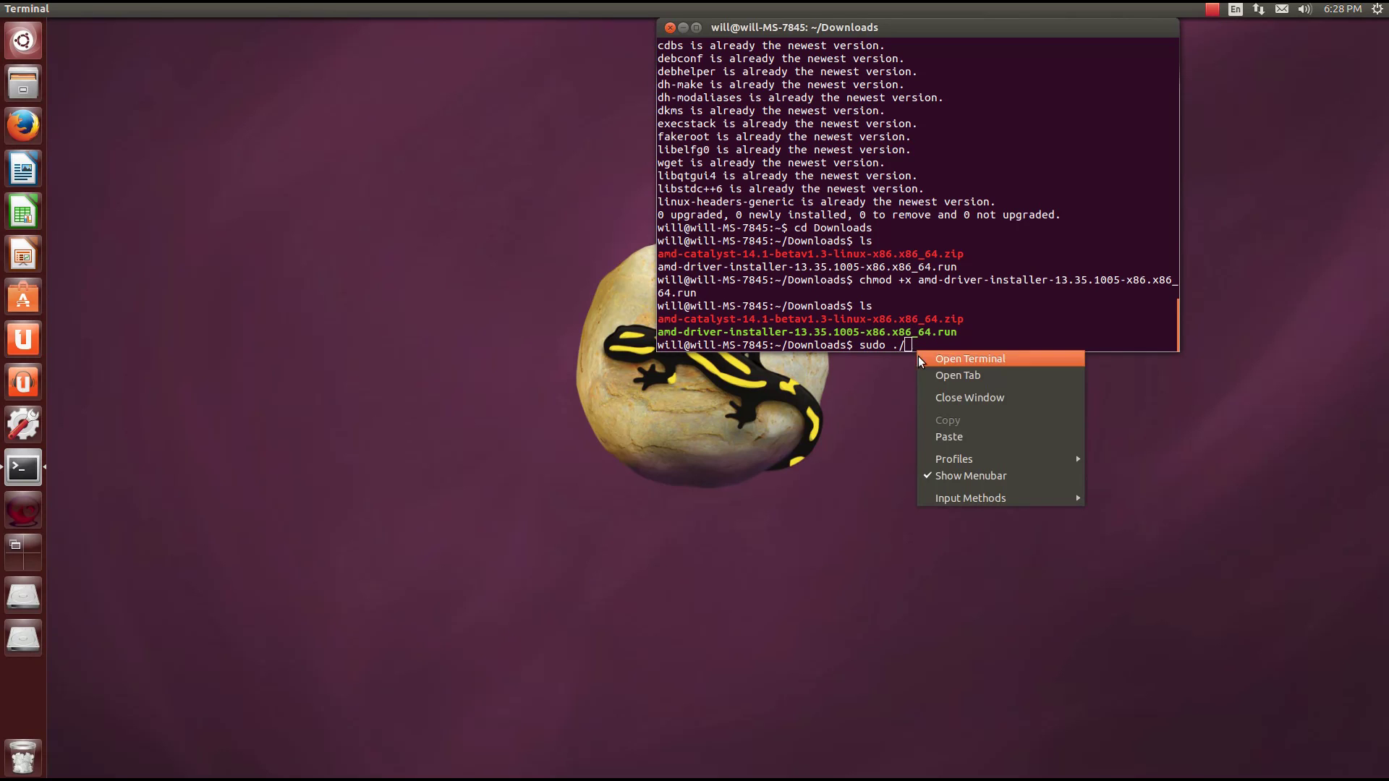
click(950, 436)
key(Return)
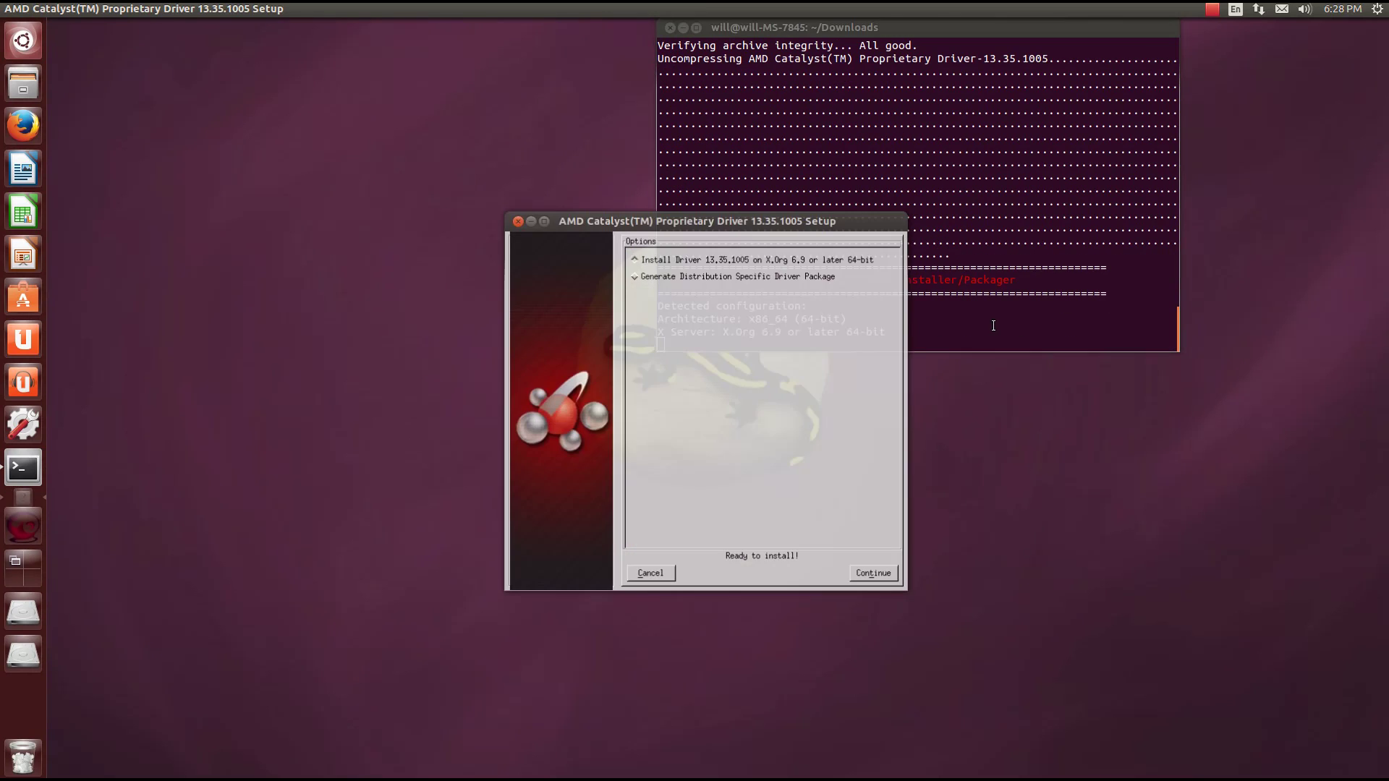
- Generate the distribution-specific driver package for the detected OS, accepting the license
click(682, 276)
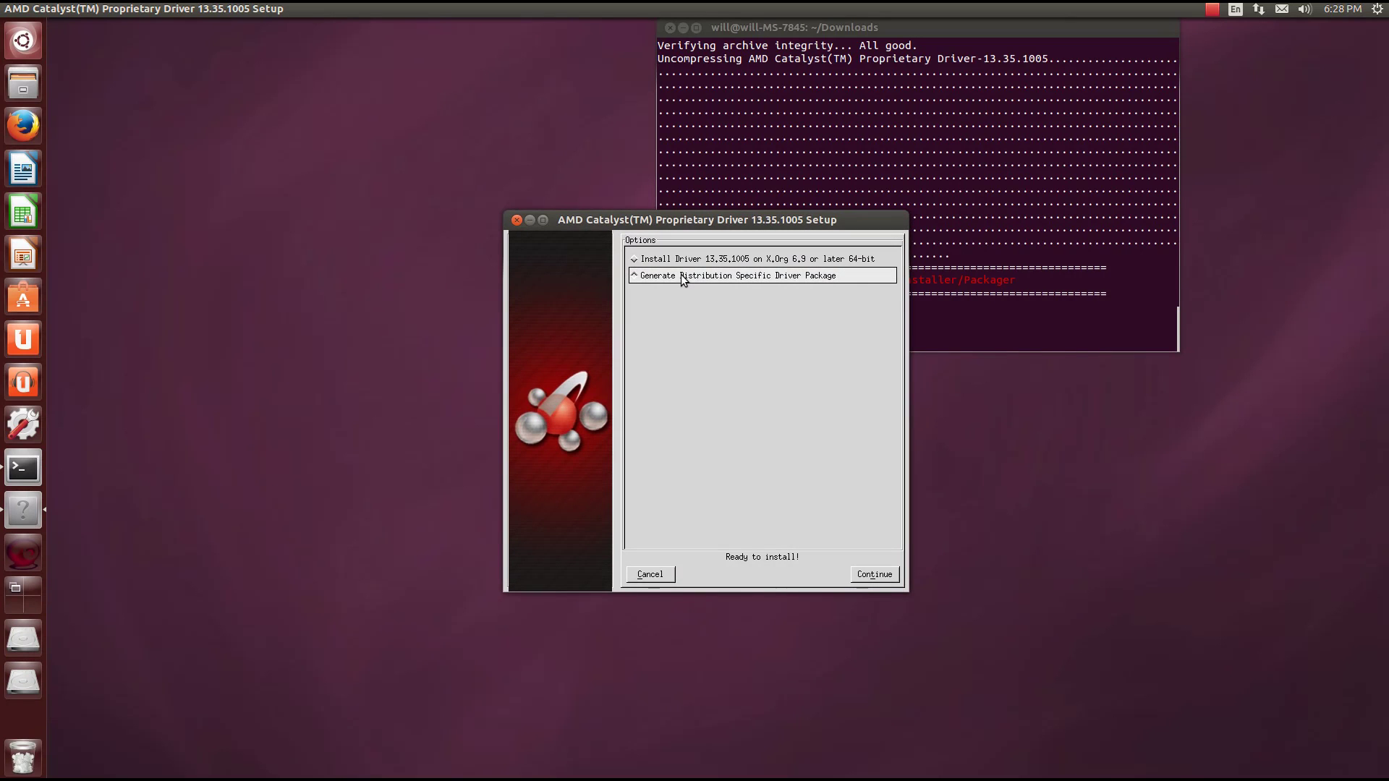
click(866, 575)
click(844, 527)
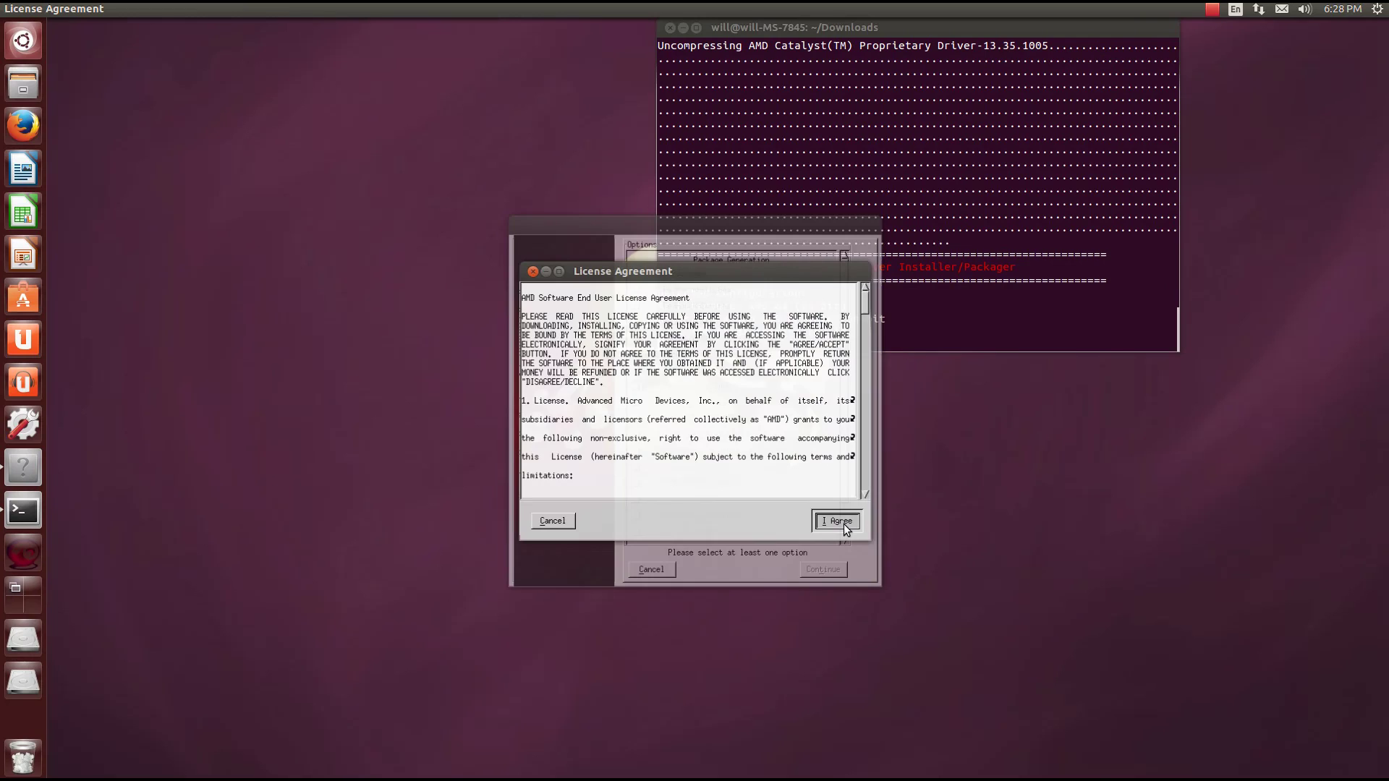
scroll(751, 453, down, 5)
click(727, 512)
click(829, 573)
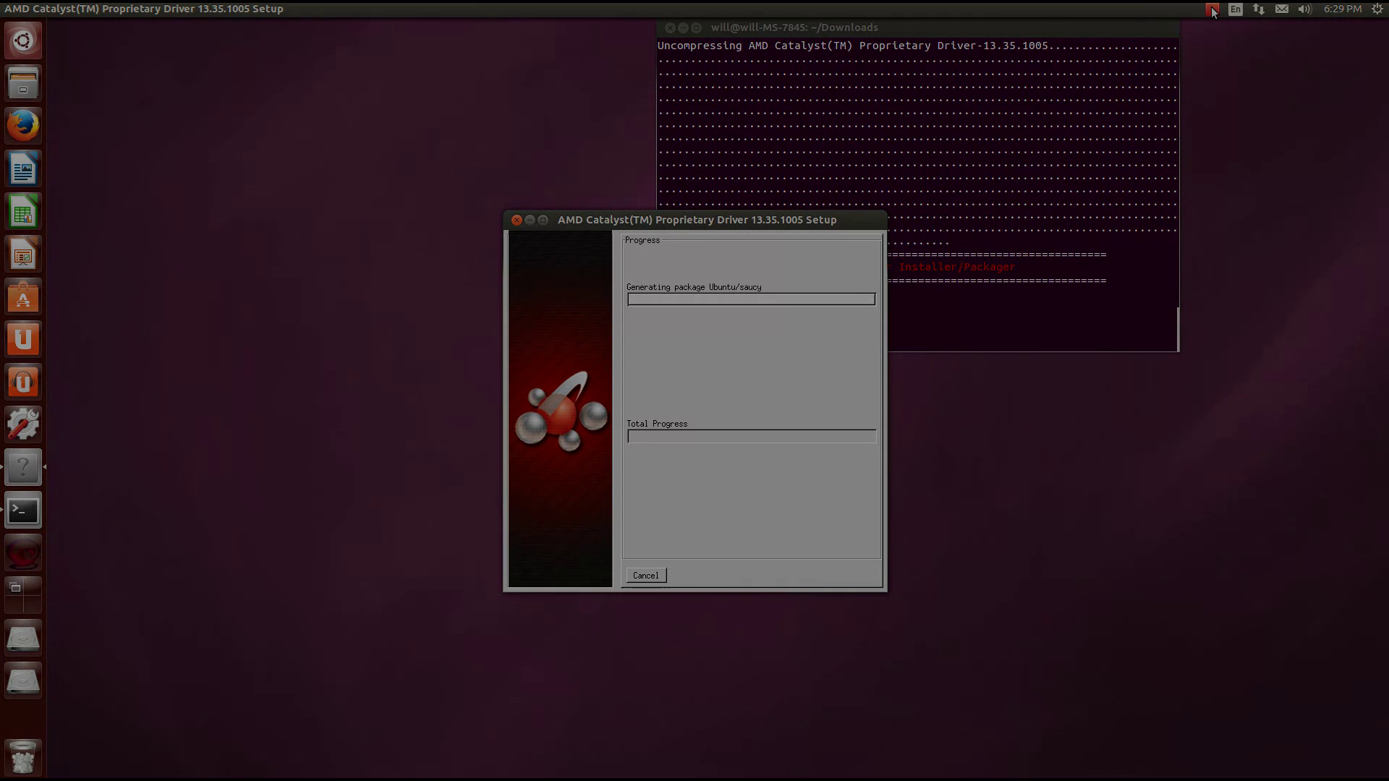
click(1212, 11)
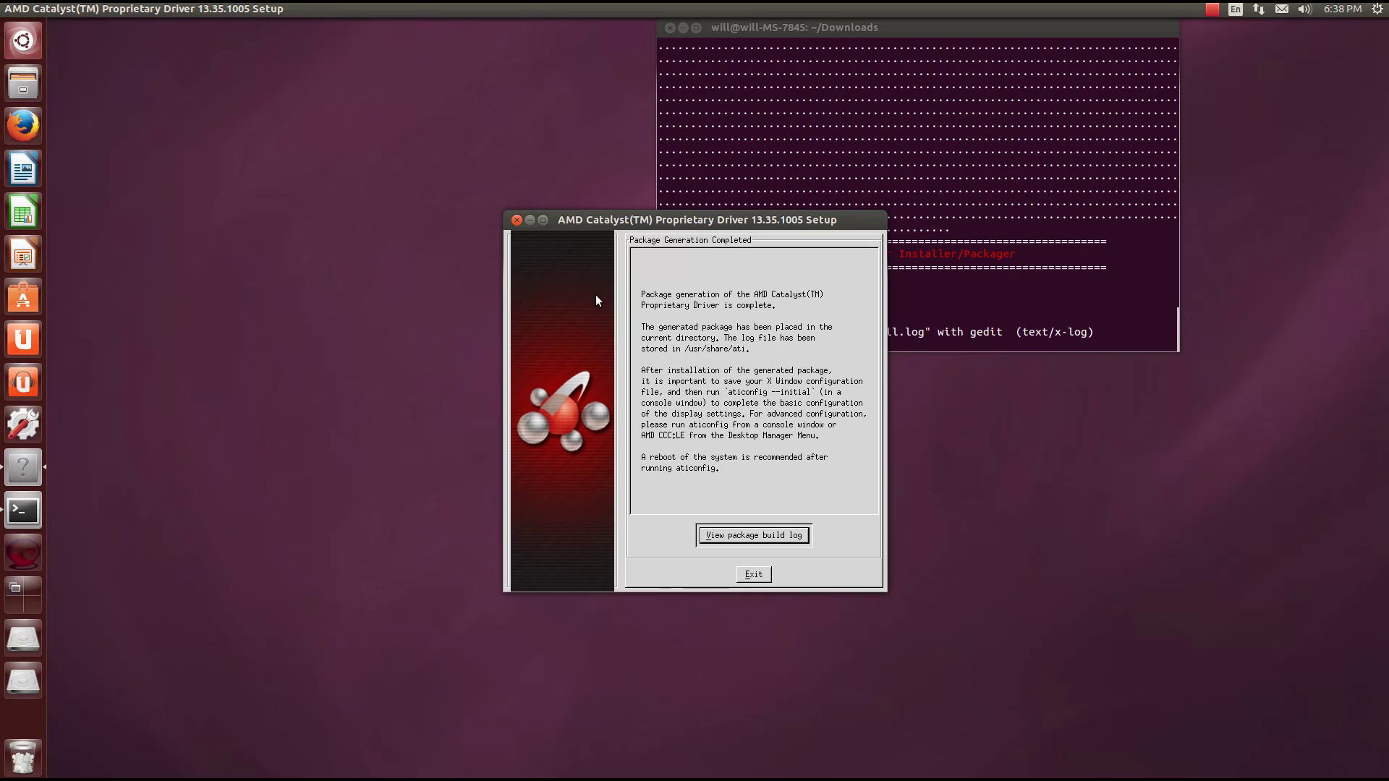
- Review the package build log, then exit AMD Catalyst setup
click(757, 539)
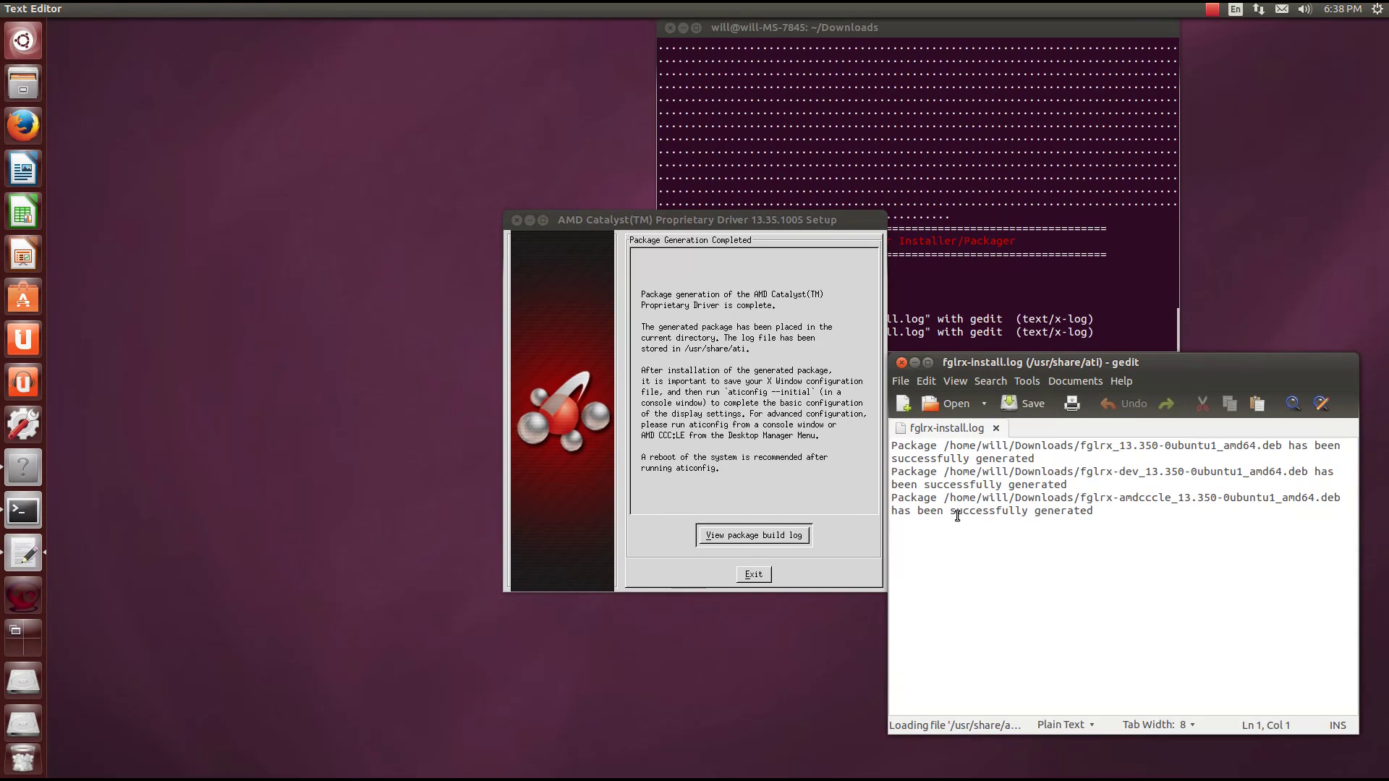
click(900, 362)
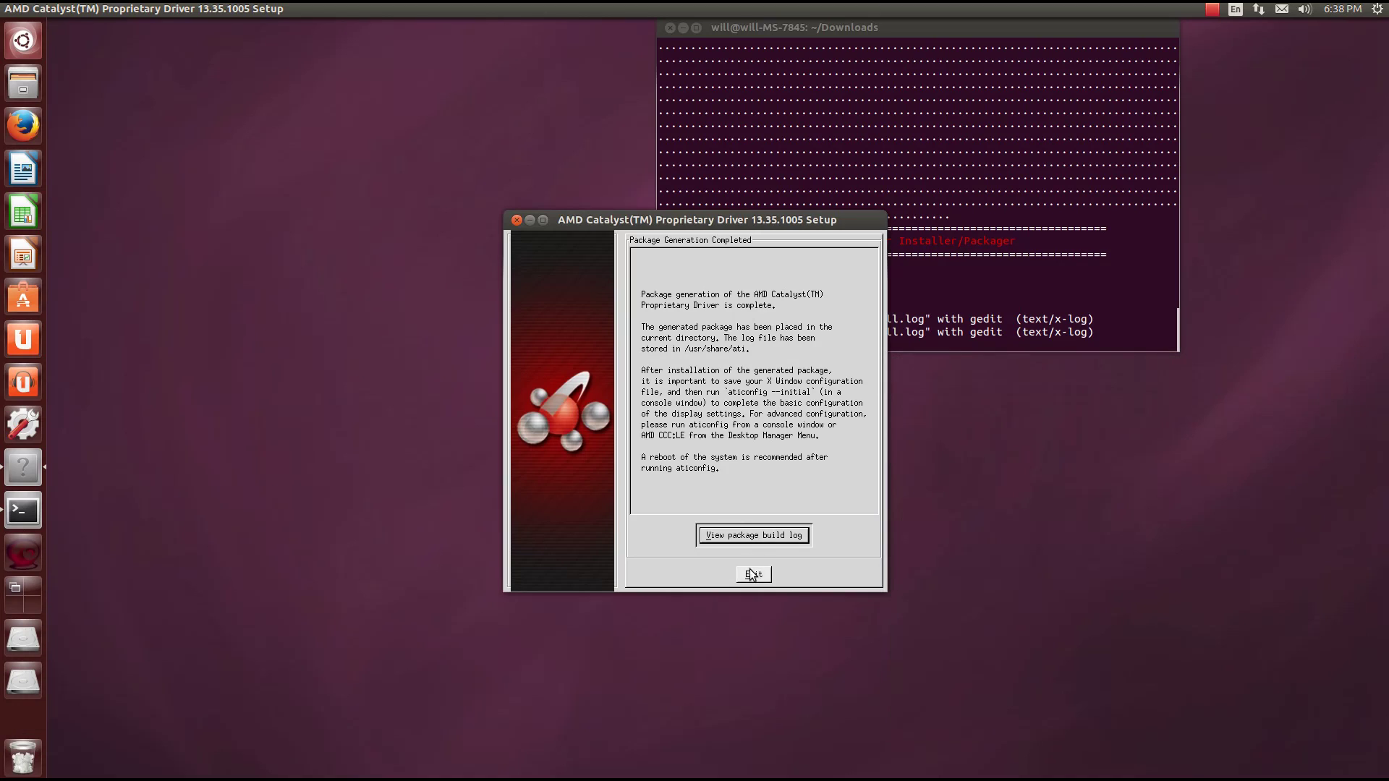
click(753, 574)
text(l)
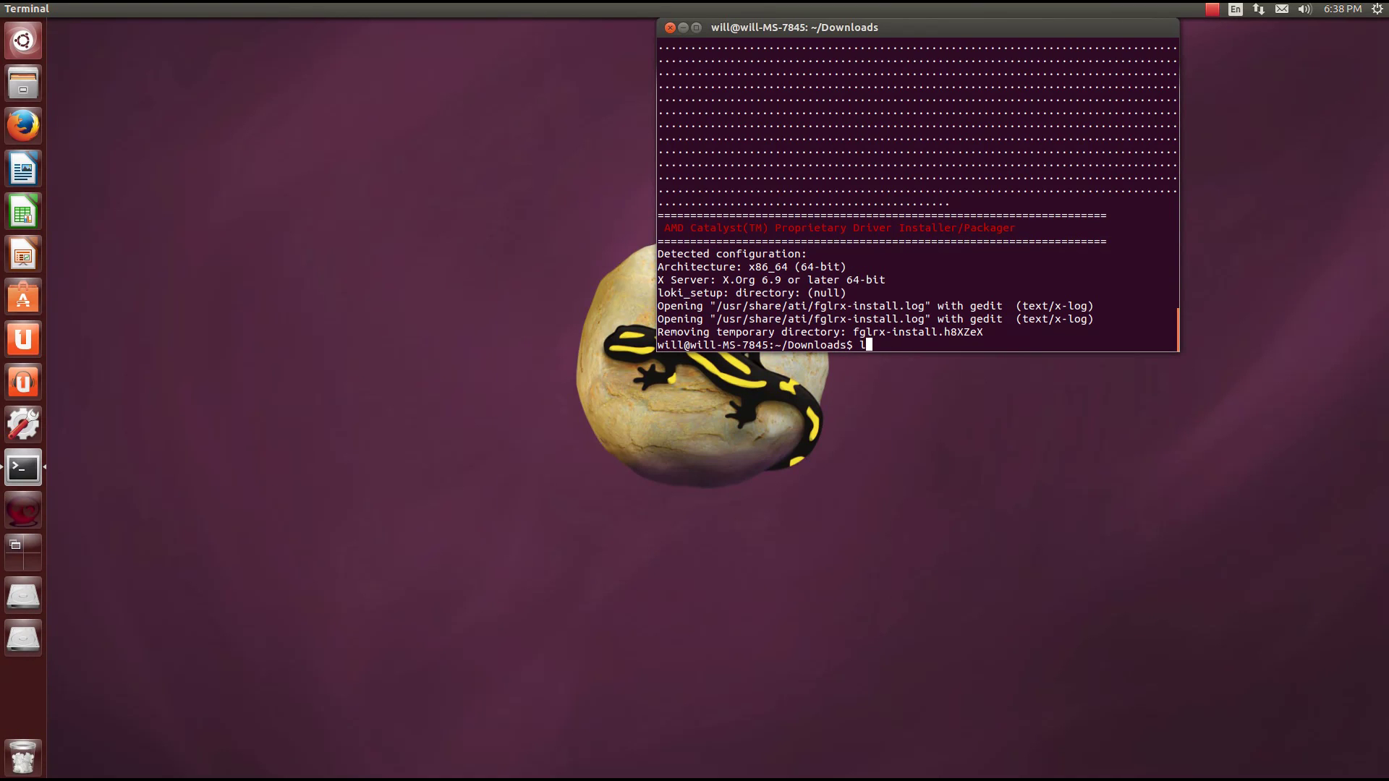
text(s)
- List the generated packages and install them with sudo dpkg -i *.deb
key(Return)
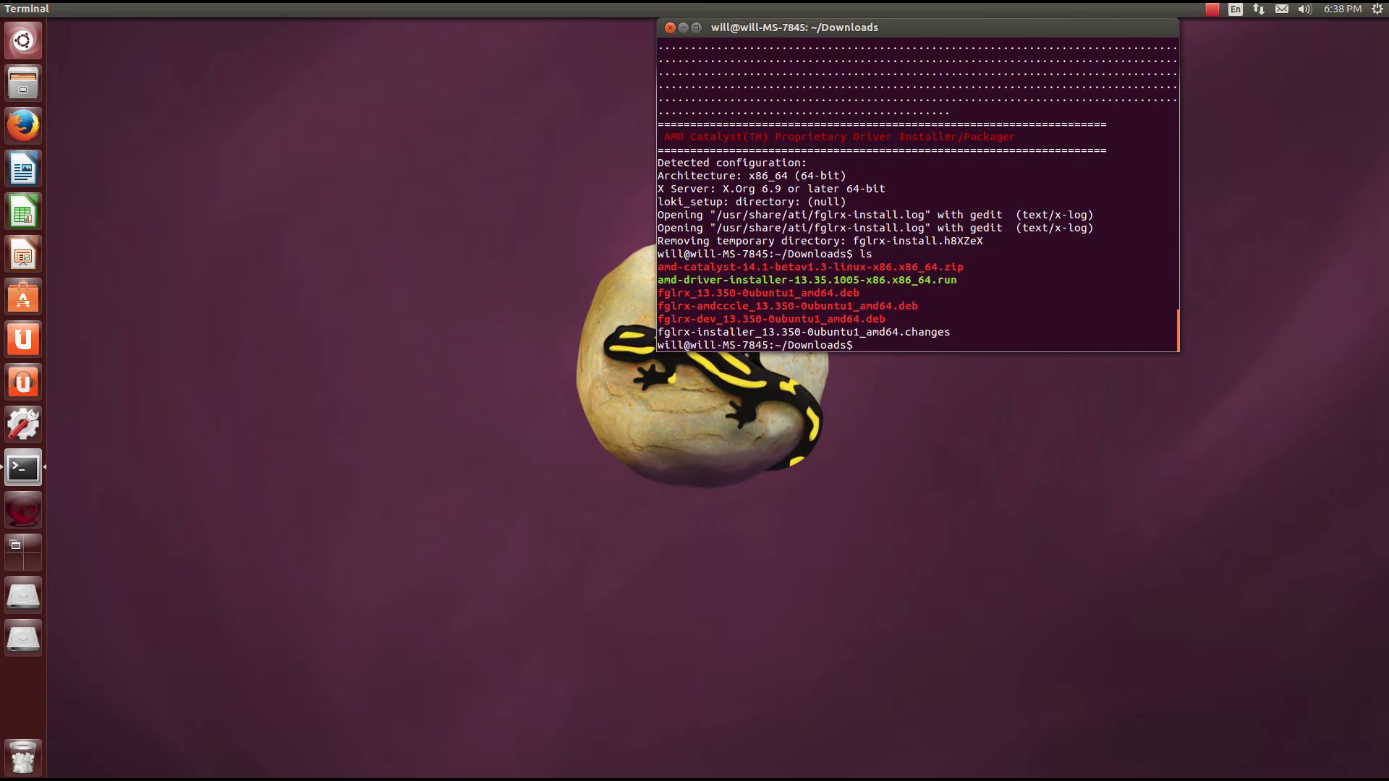
text(sudo dpkg -i *.deb)
key(Return)
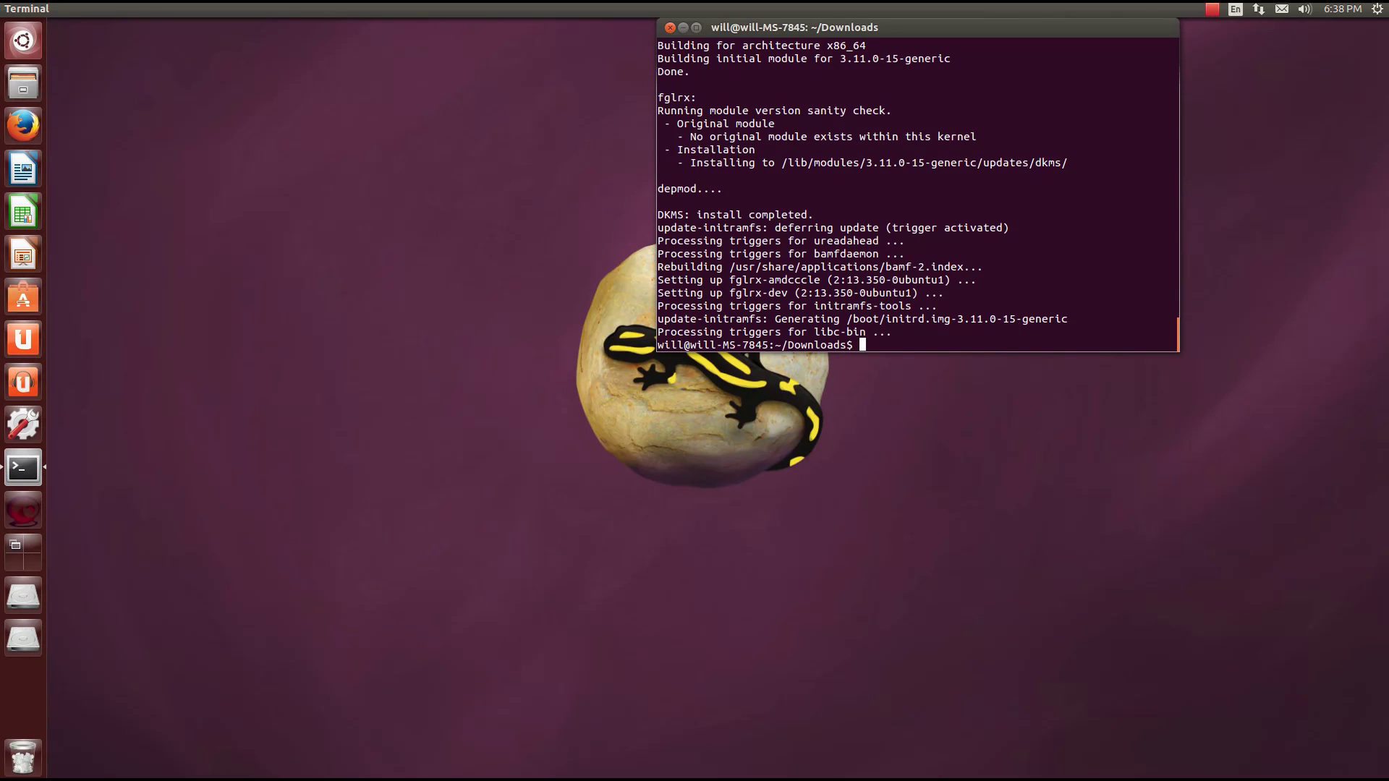
- Enter the command sudo aticonfig --adapter=all --initial
text(sudo sp)
key(BackSpace)
key(BackSpace)
text(apt-get inst)
text(all -f)
key(BackSpace)
key(BackSpace)
key(BackSpace)
key(BackSpace)
key(BackSpace)
key(BackSpace)
key(BackSpace)
key(BackSpace)
key(BackSpace)
key(BackSpace)
key(BackSpace)
key(BackSpace)
key(BackSpace)
key(BackSpace)
key(BackSpace)
key(BackSpace)
key(BackSpace)
key(BackSpace)
key(BackSpace)
text(a)
key(BackSpace)
text(aticonfig --adapter=all --initial)
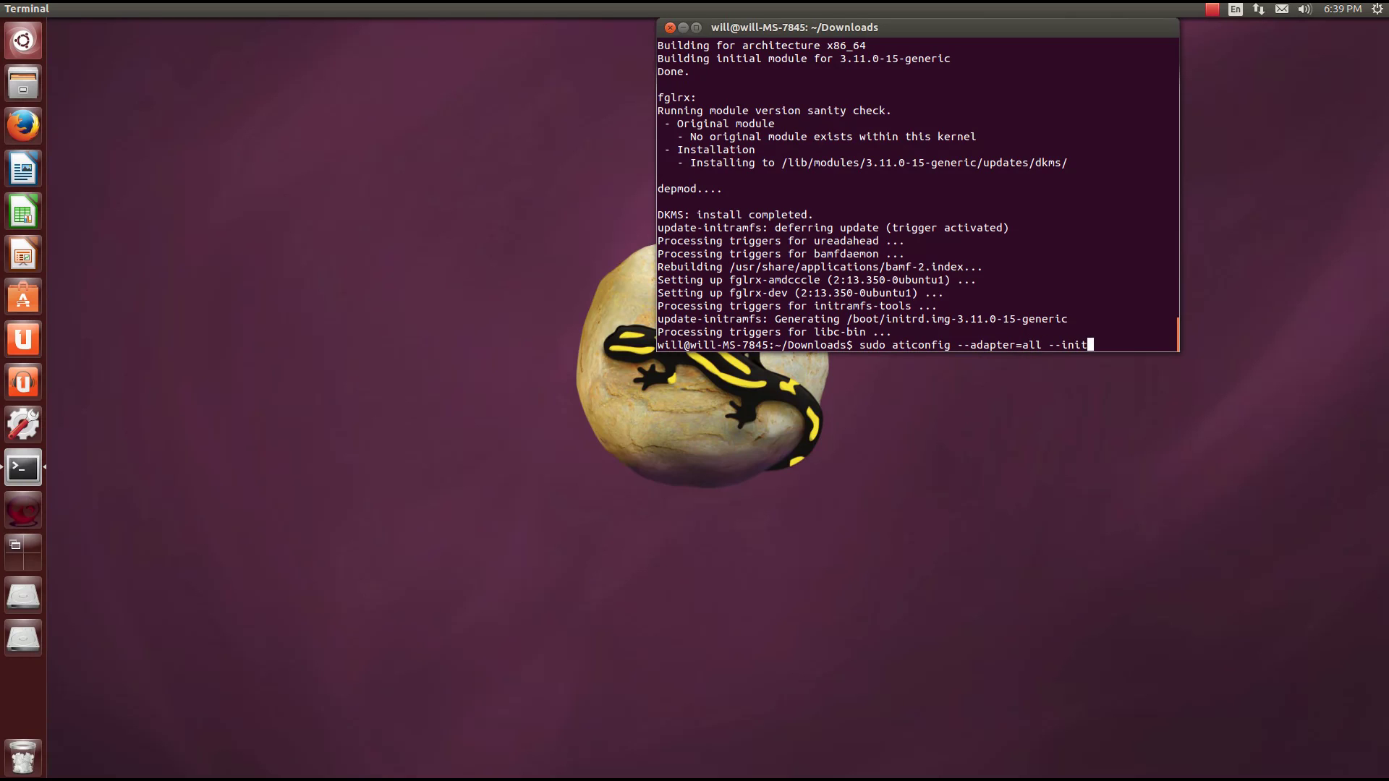
- Run sudo aticonfig --adapter=all --initial to generate xorg.conf, backing up to xorg.conf.fglrx-0
key(Return)
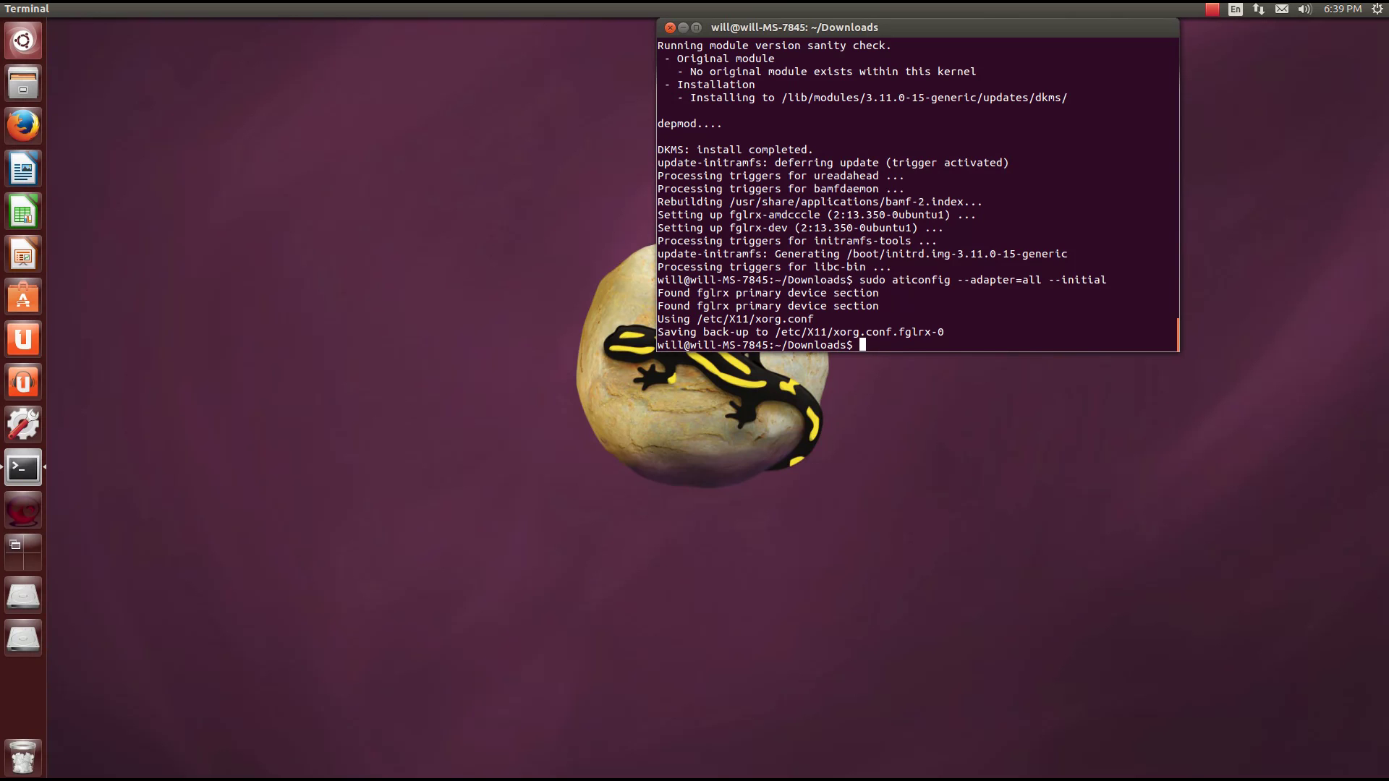
click(1213, 9)
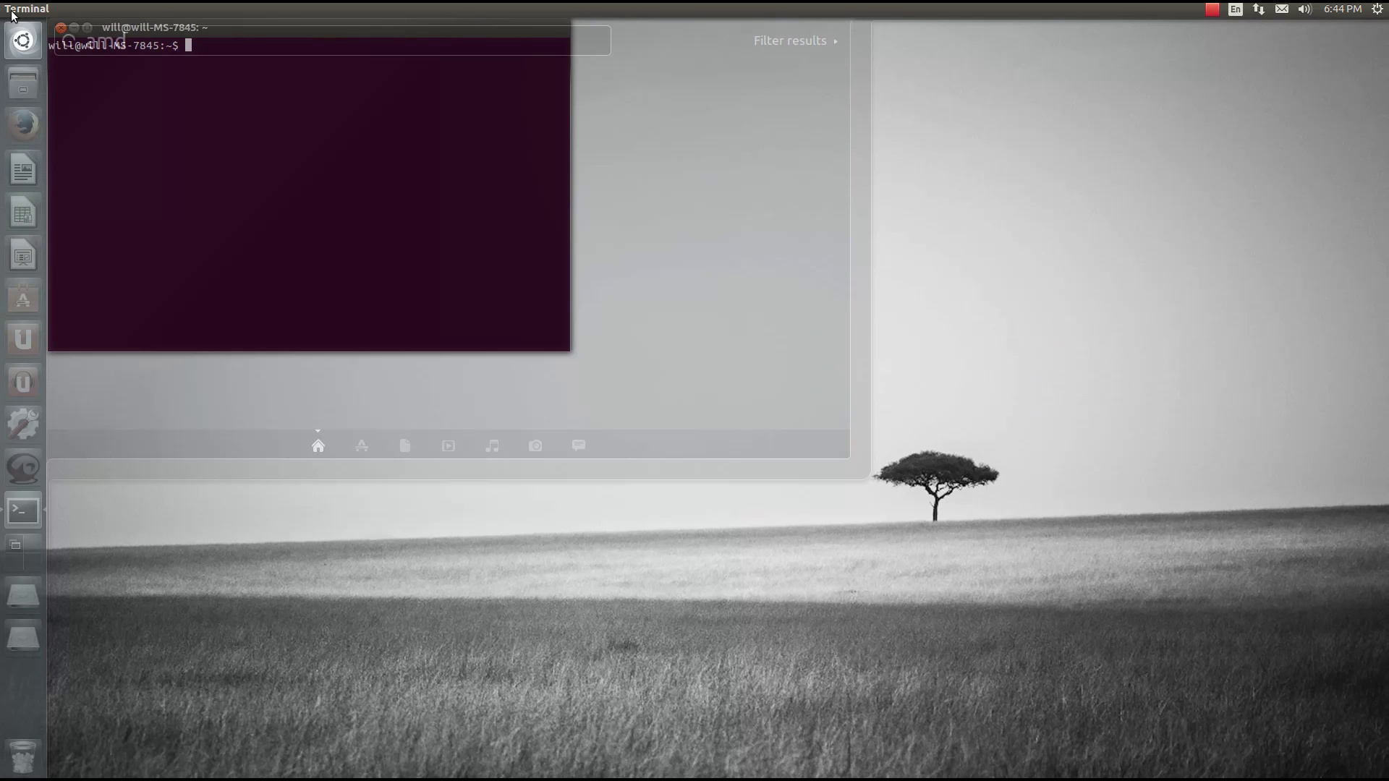
- Launch the control center with sudo amdcccle, then apply the display configuration and keep it
text(sudo)
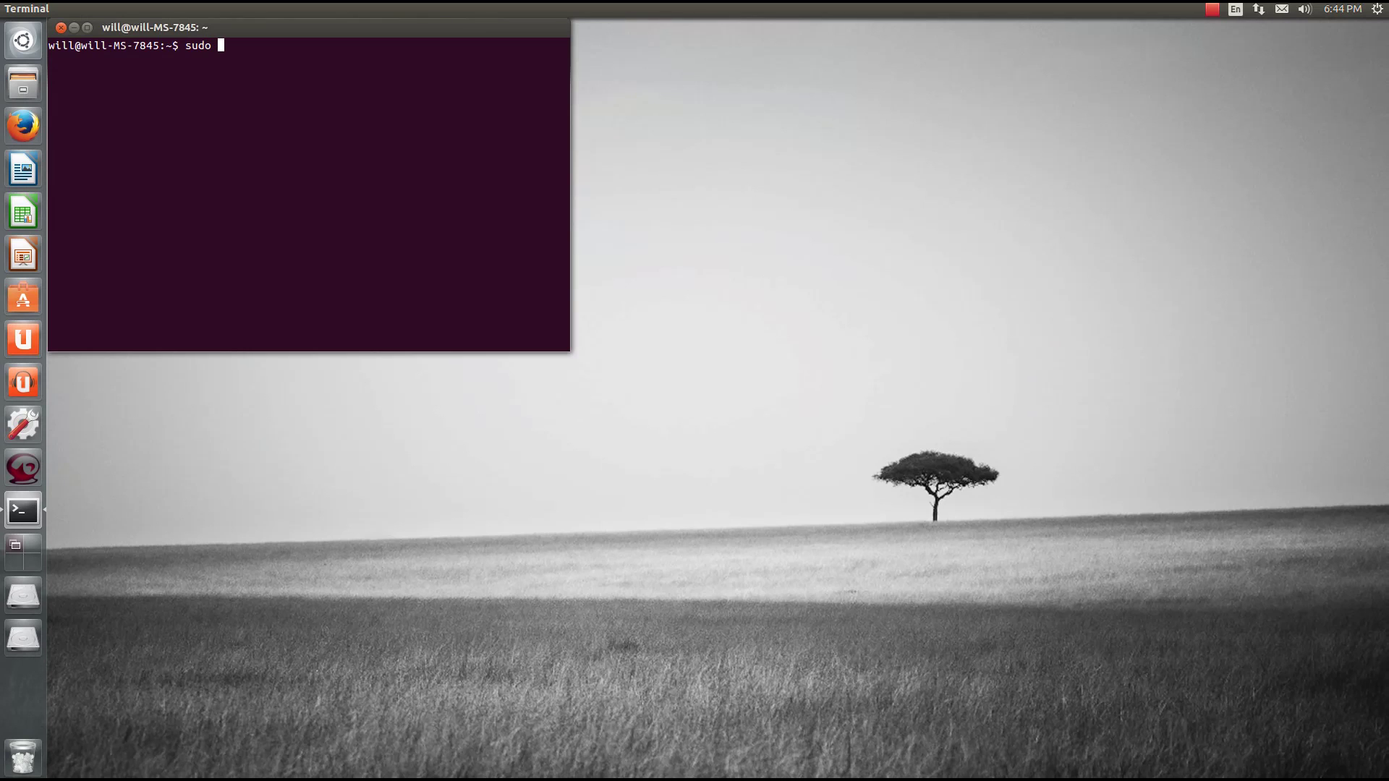
text( amdcccle)
key(Return)
key(Return)
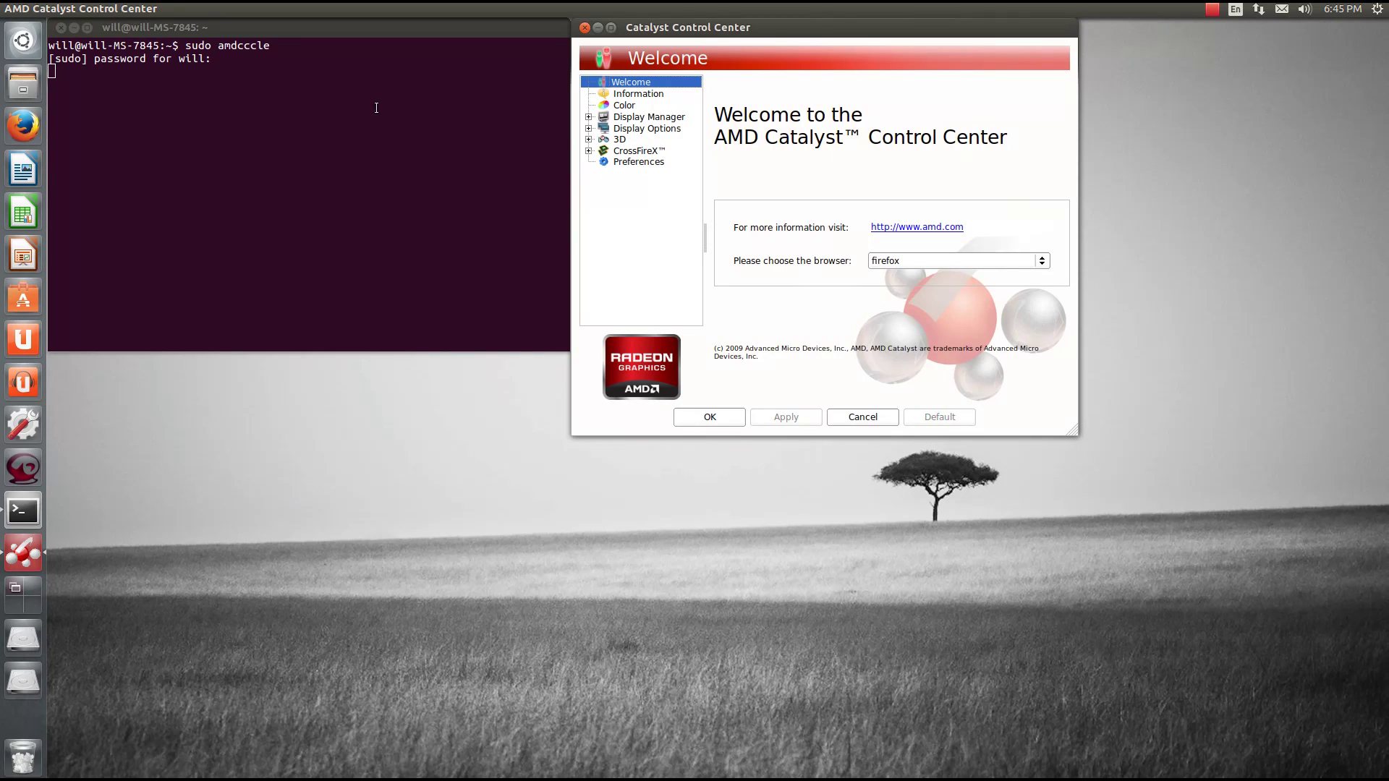
click(611, 118)
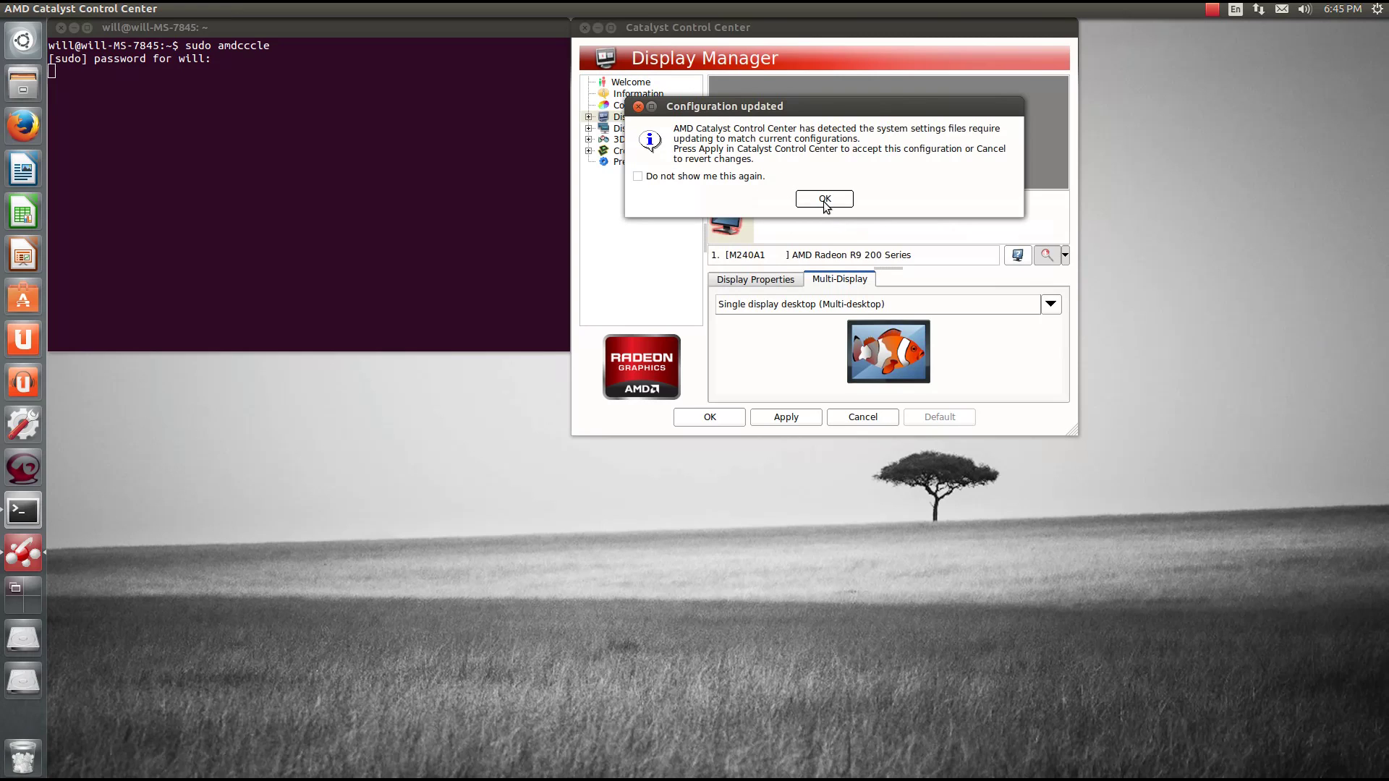
click(824, 199)
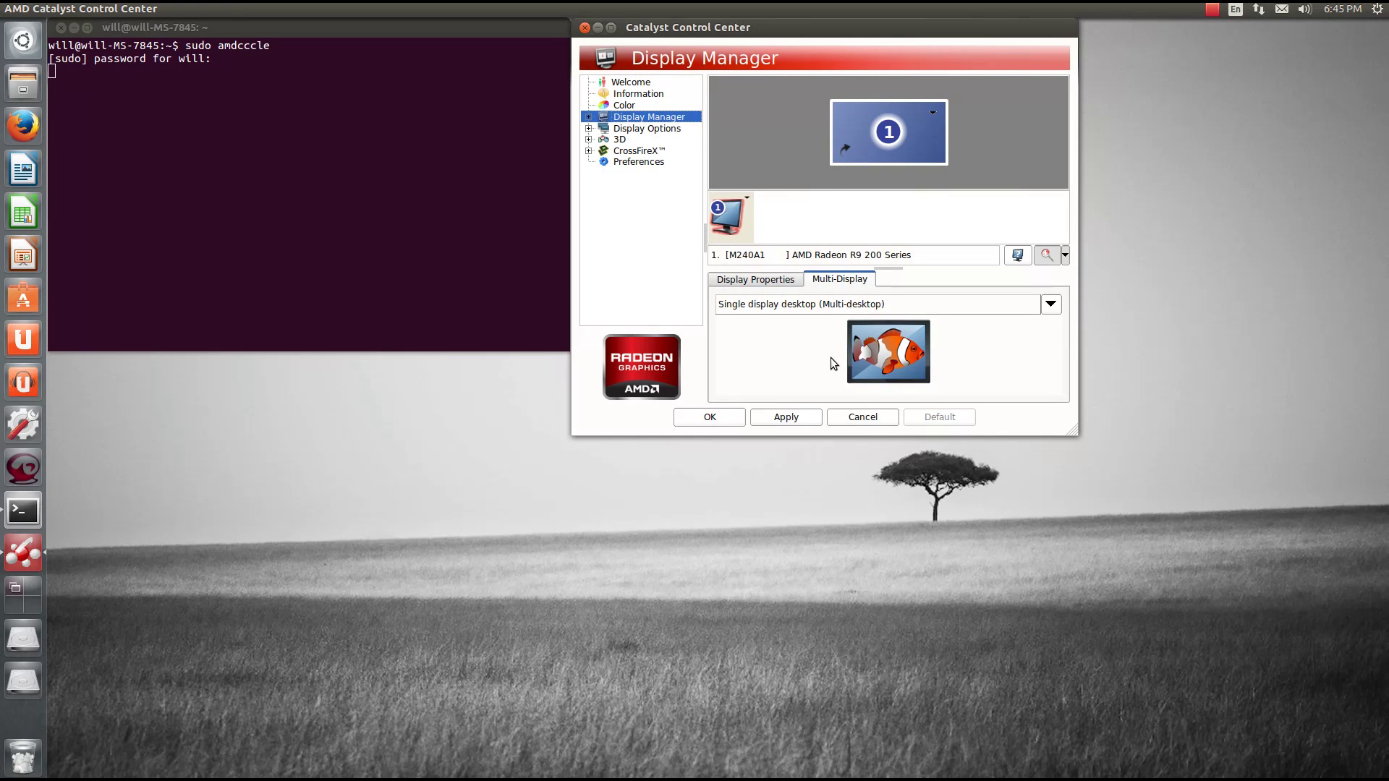
click(782, 415)
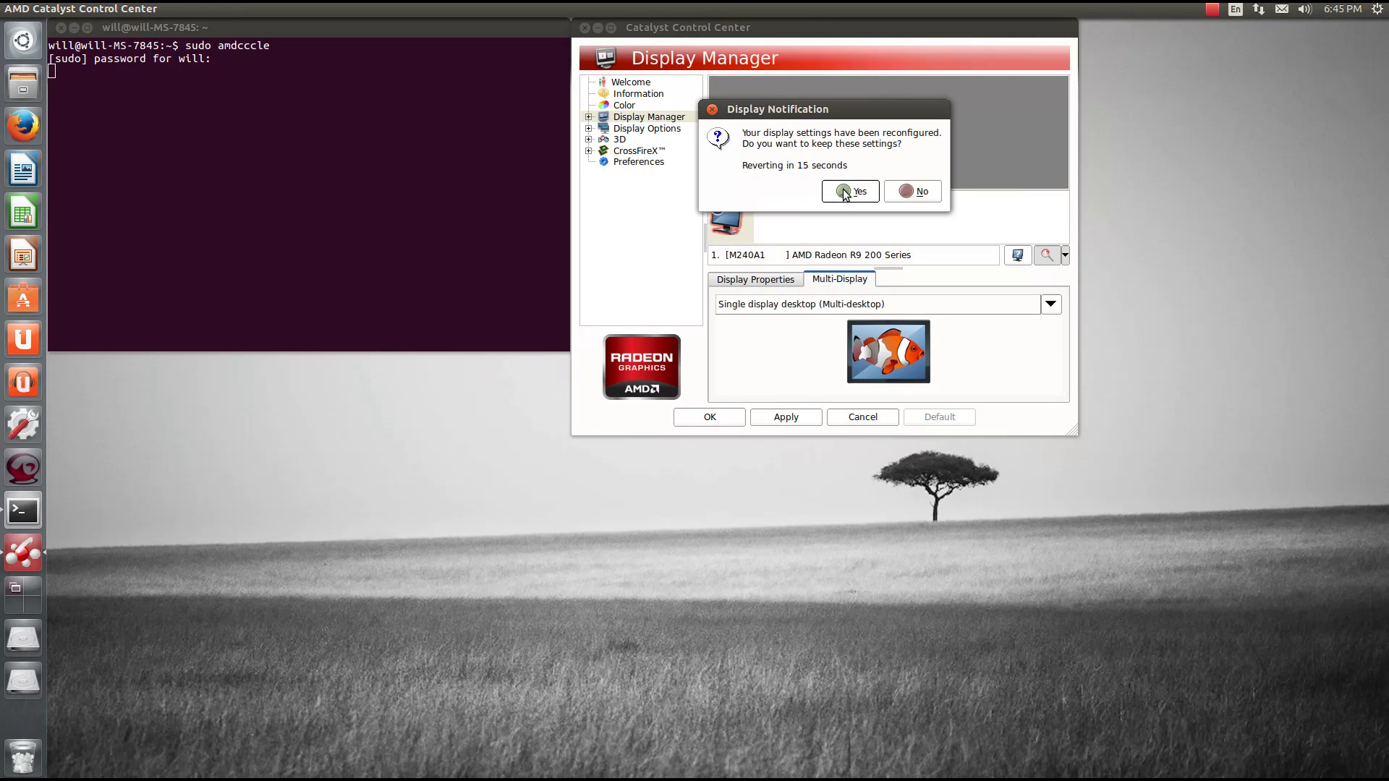
click(844, 188)
click(934, 175)
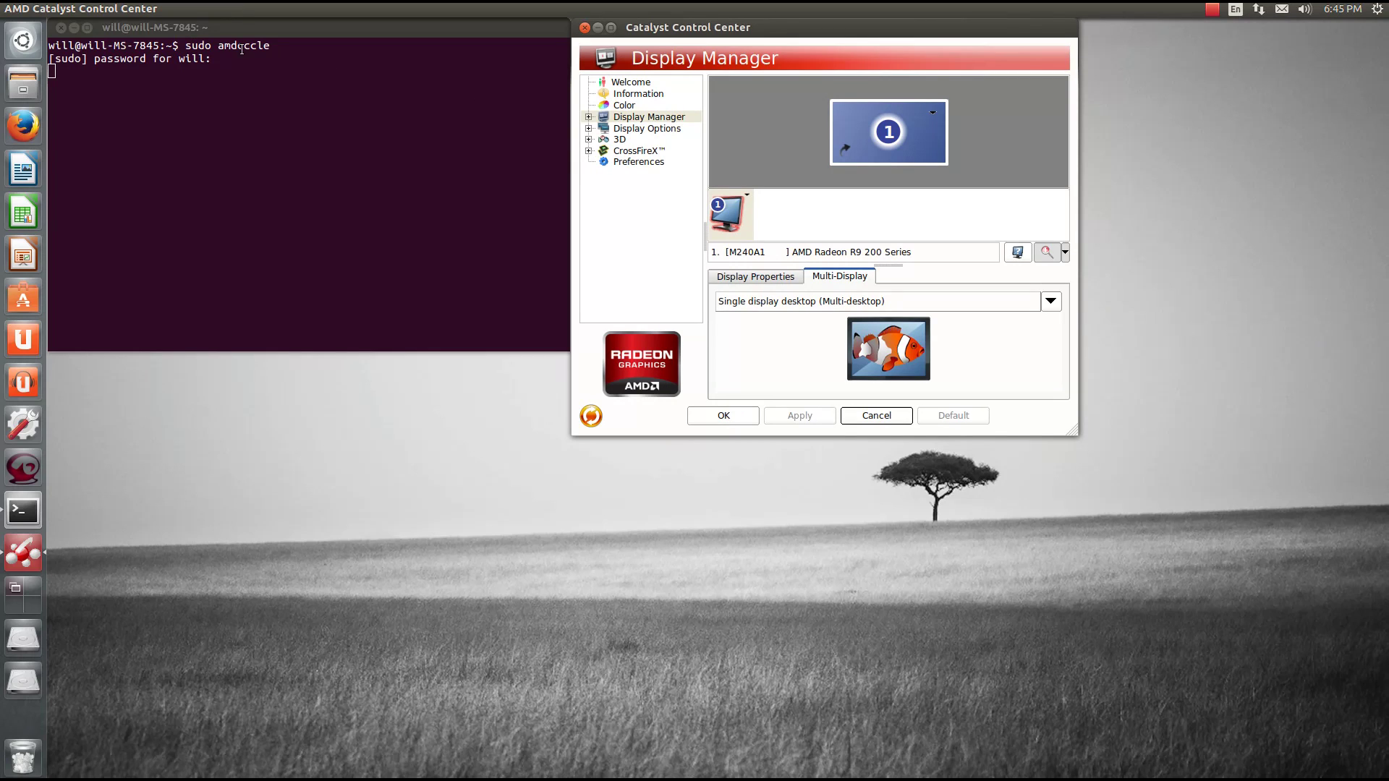
- Check CrossFireX Diagnostics, return to Display Manager, accept the update notice and close
click(589, 151)
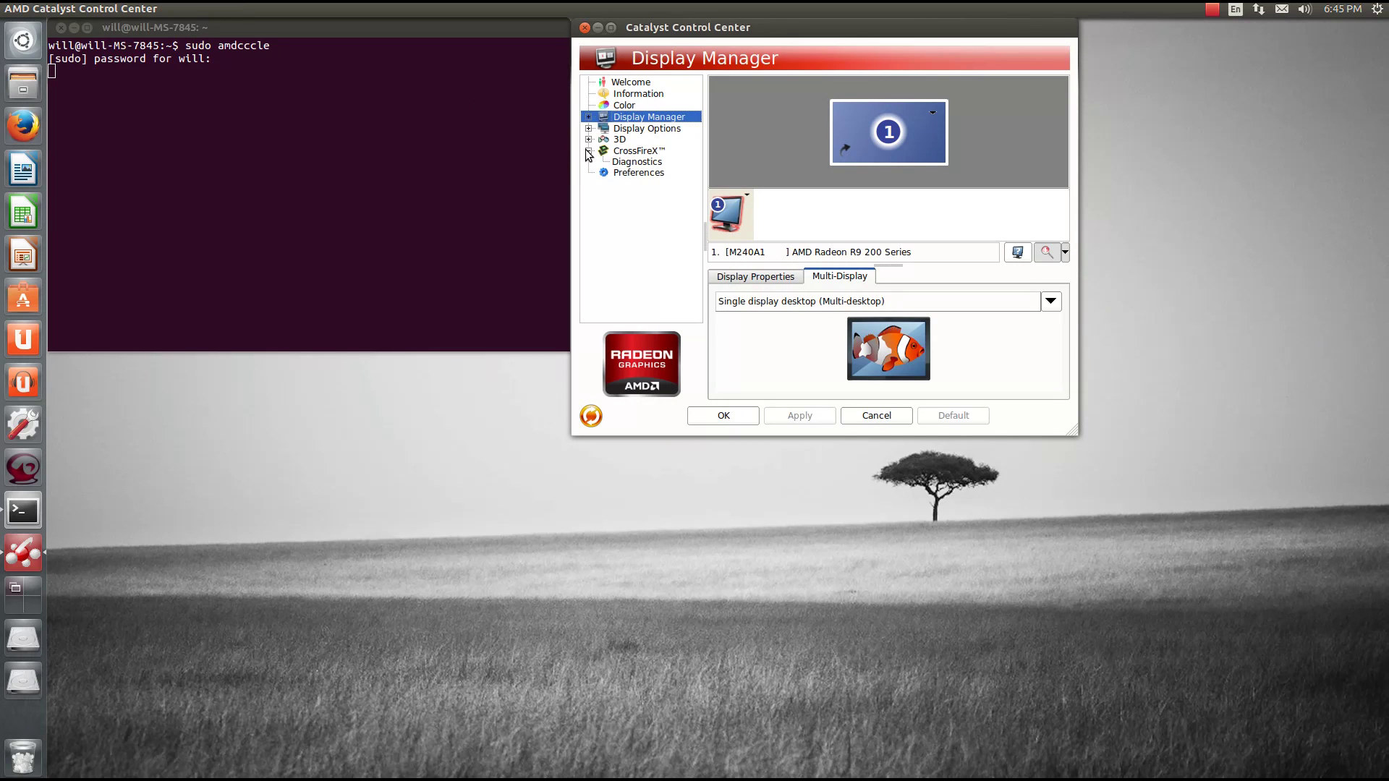
click(643, 162)
click(588, 152)
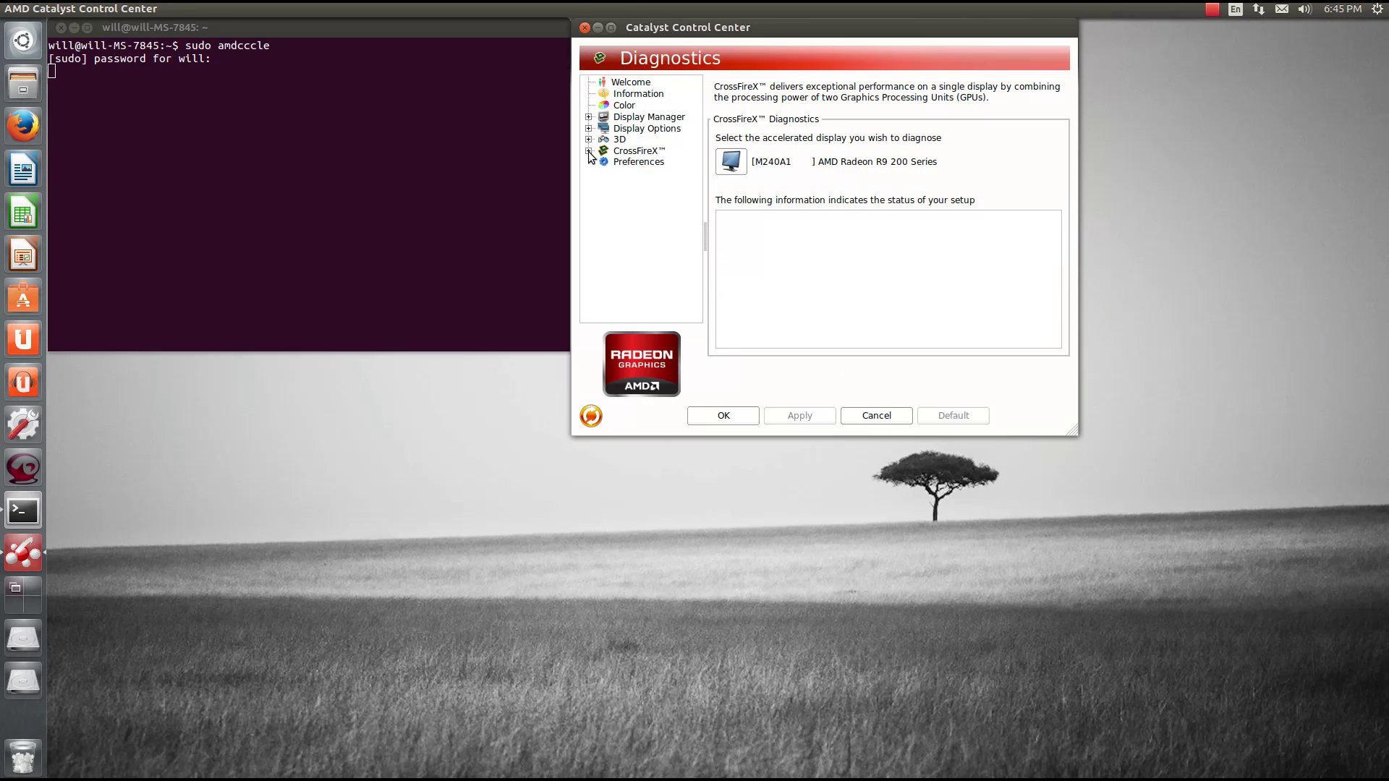
click(626, 129)
click(639, 119)
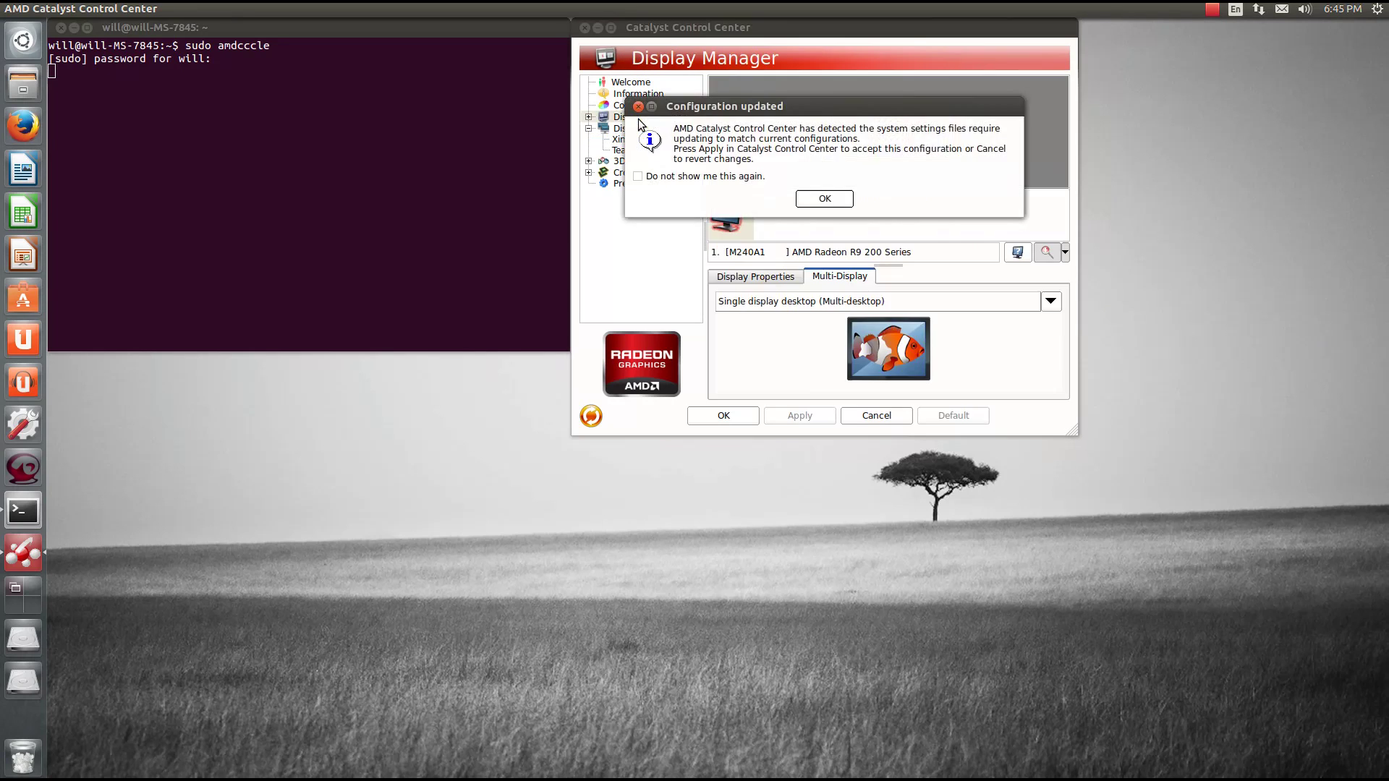
click(819, 200)
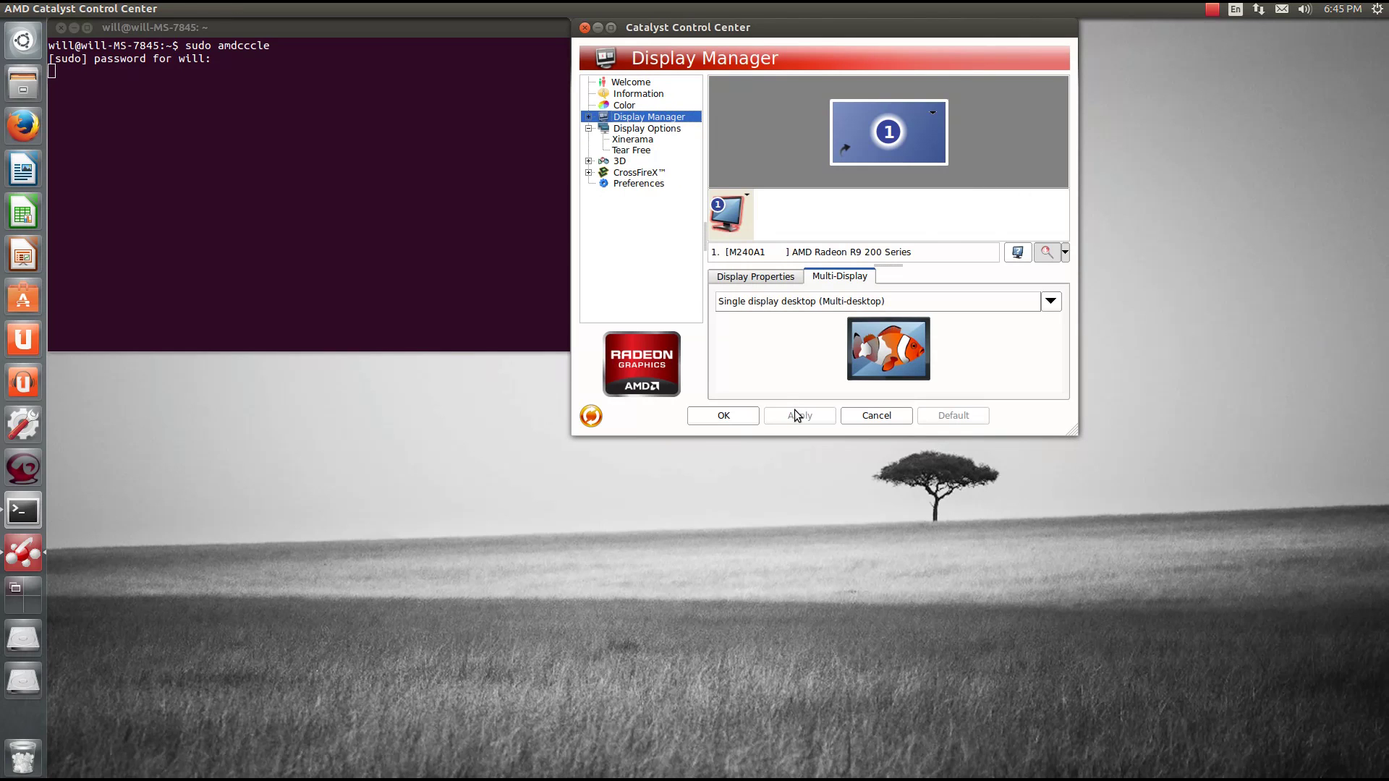
click(722, 414)
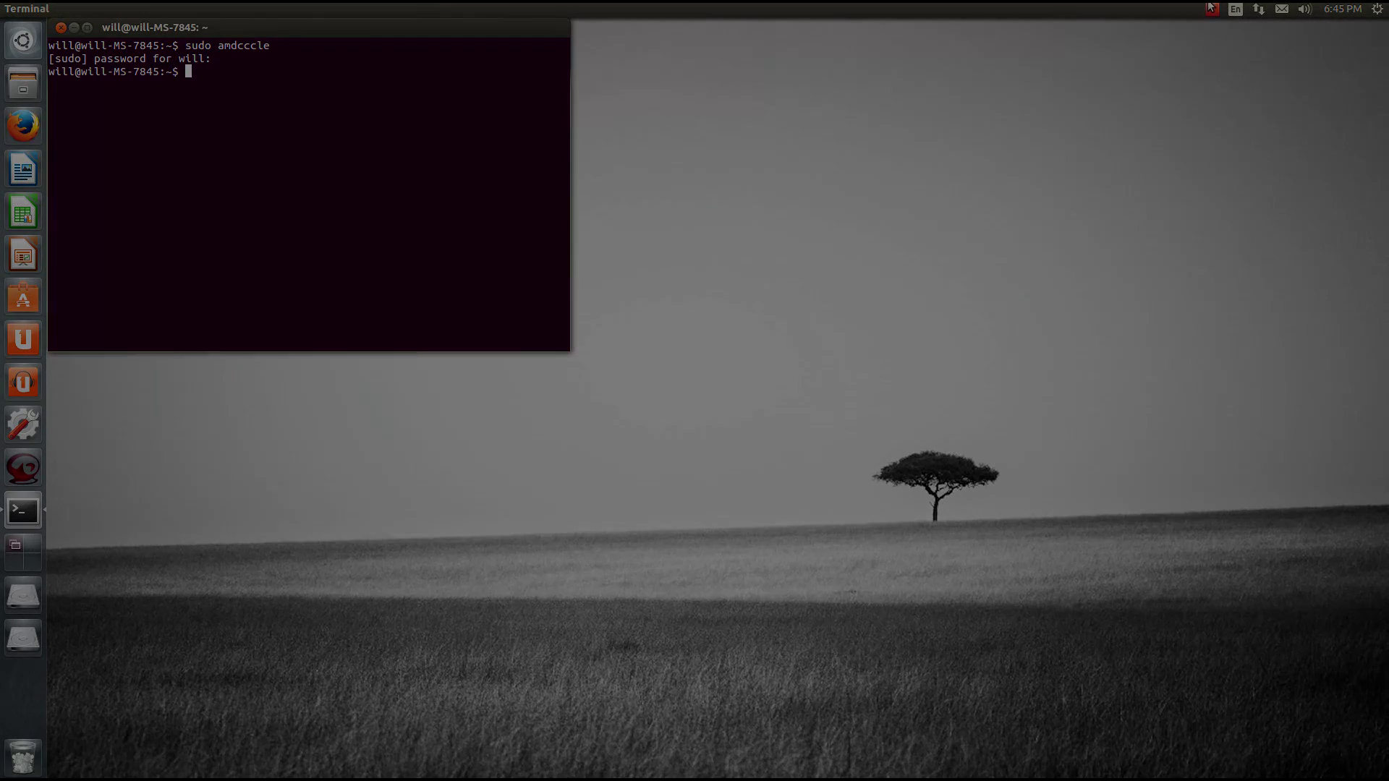
- Open a new terminal and run sudo amdcccle again
click(1212, 9)
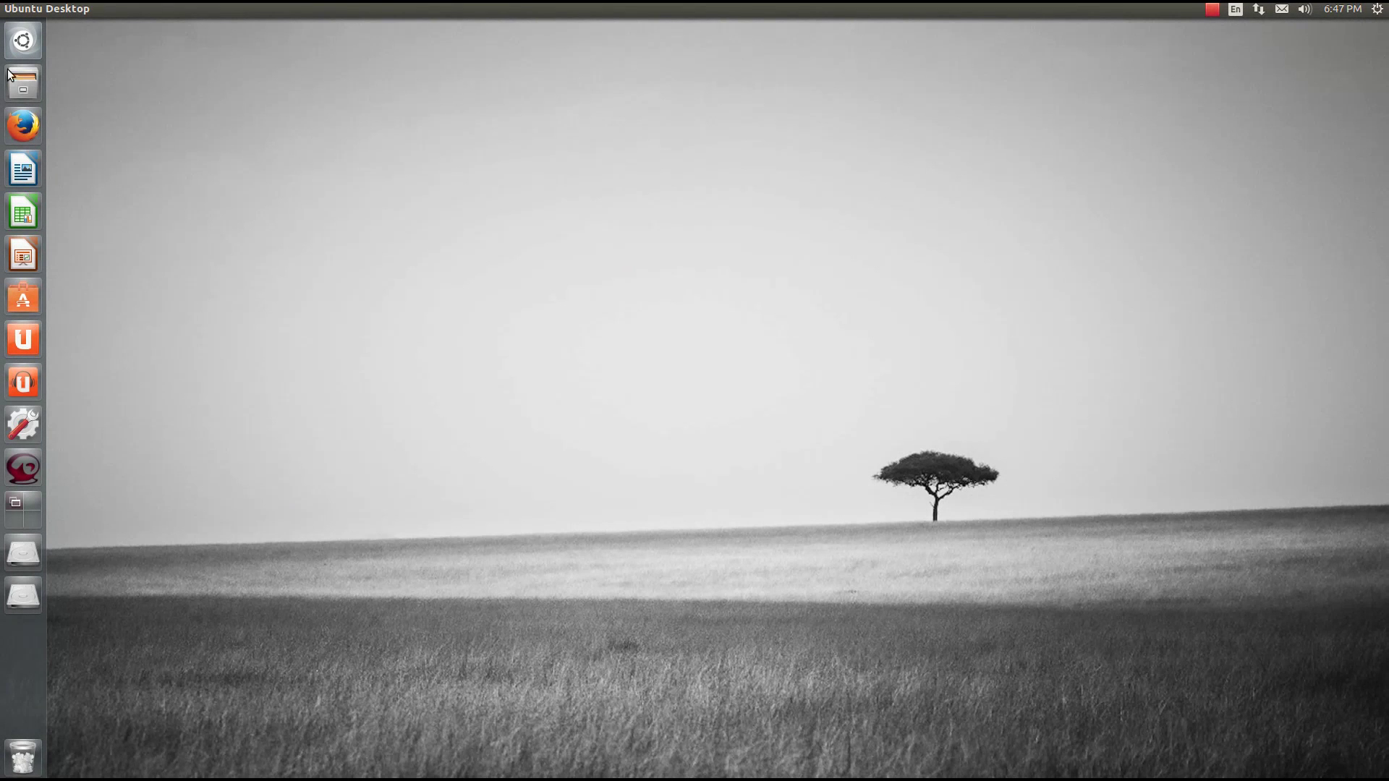
key(ctrl+alt+t)
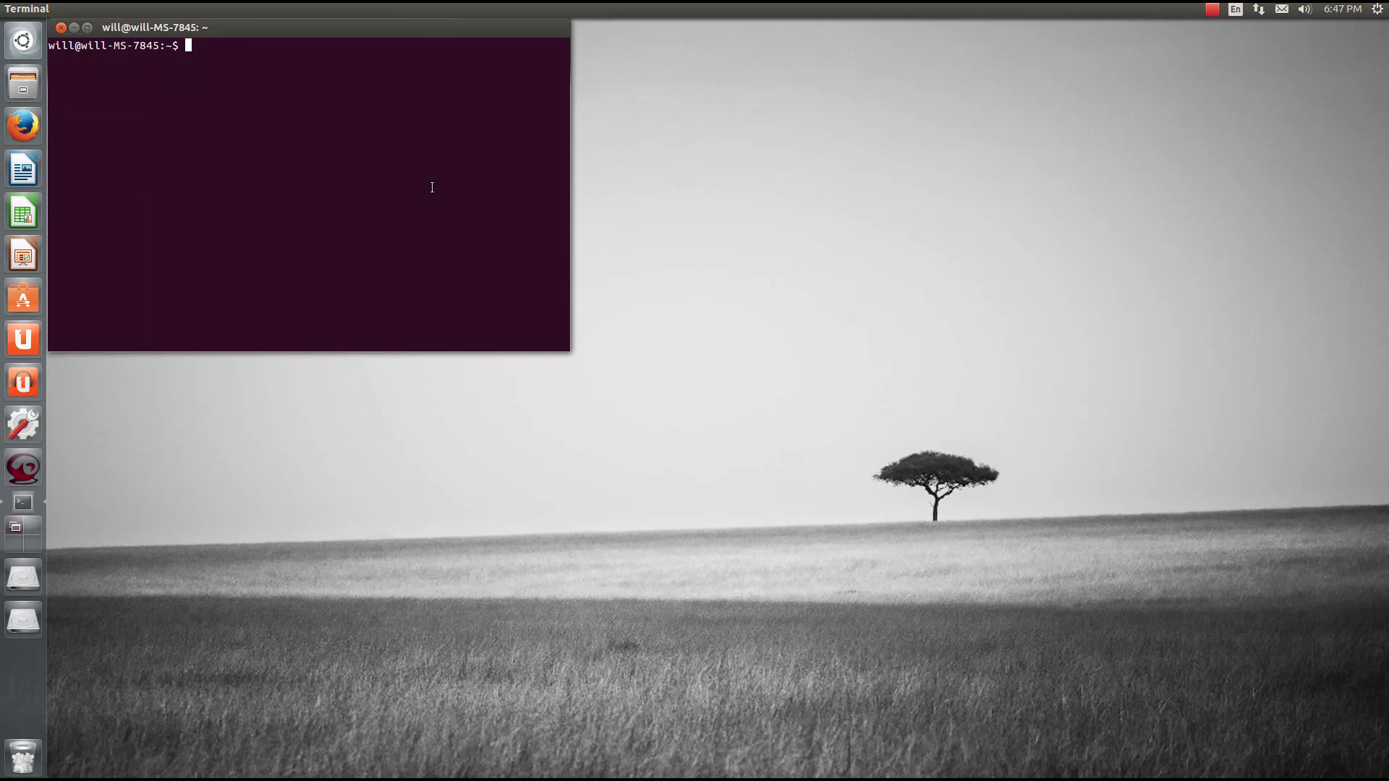
text(sudo amdcccle)
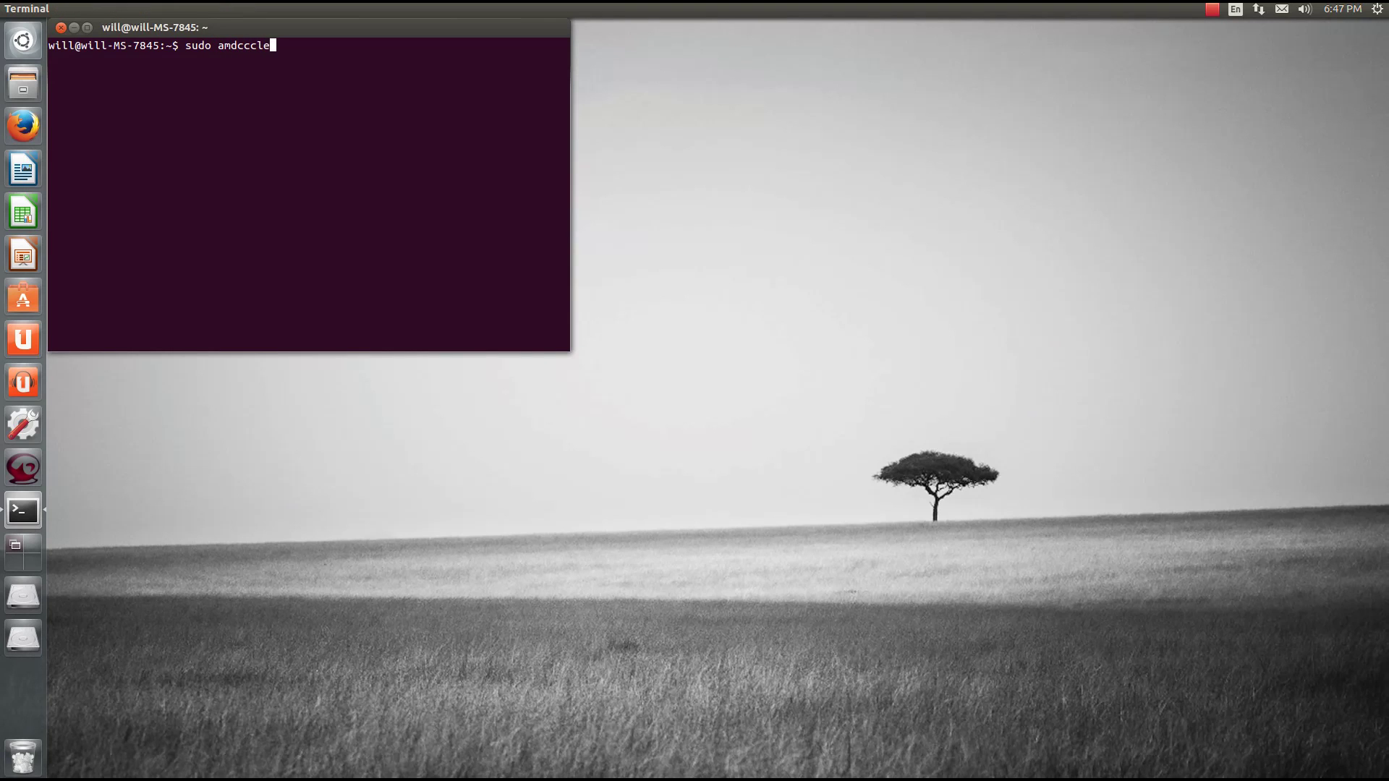
key(Return)
key(Return)
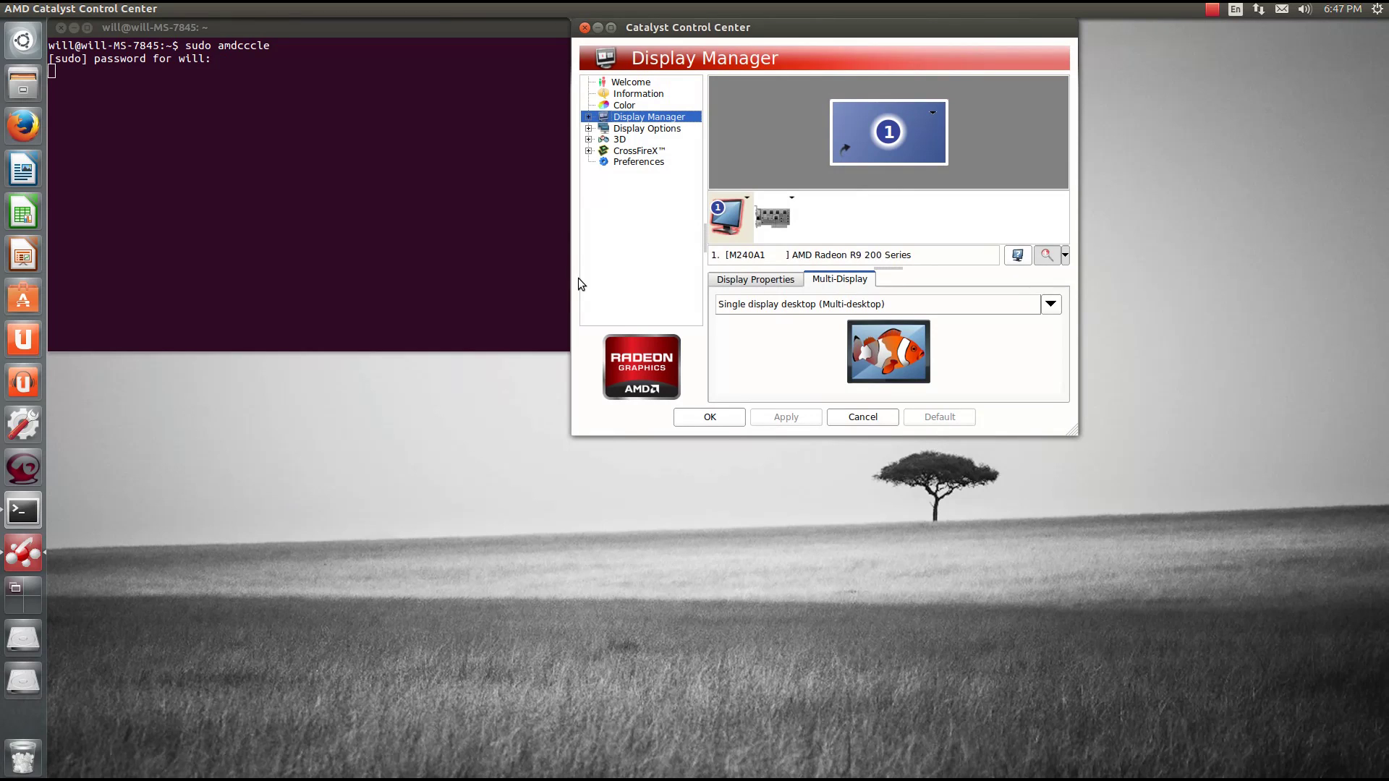
- Launch the administrative Catalyst Control Center from the Dash and review the card and monitor details
click(24, 42)
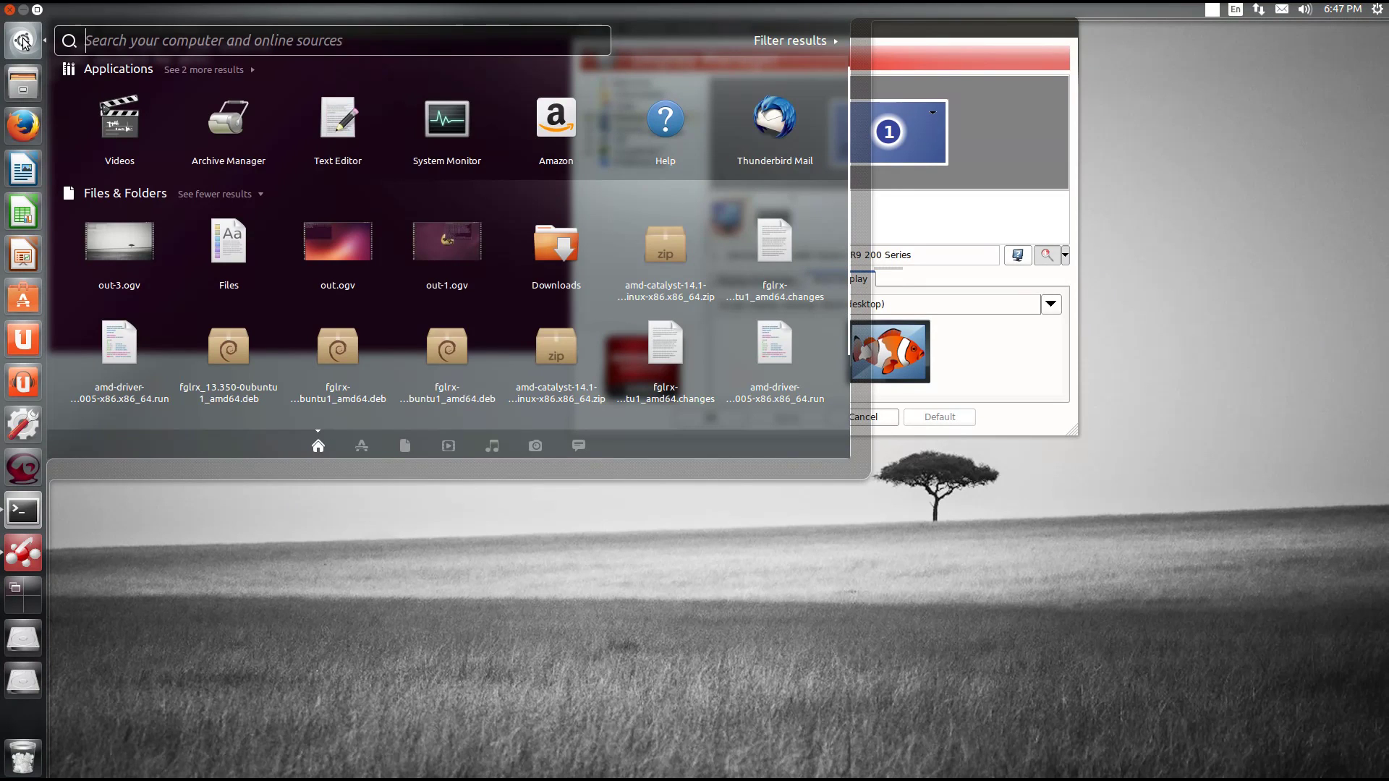
text(cata)
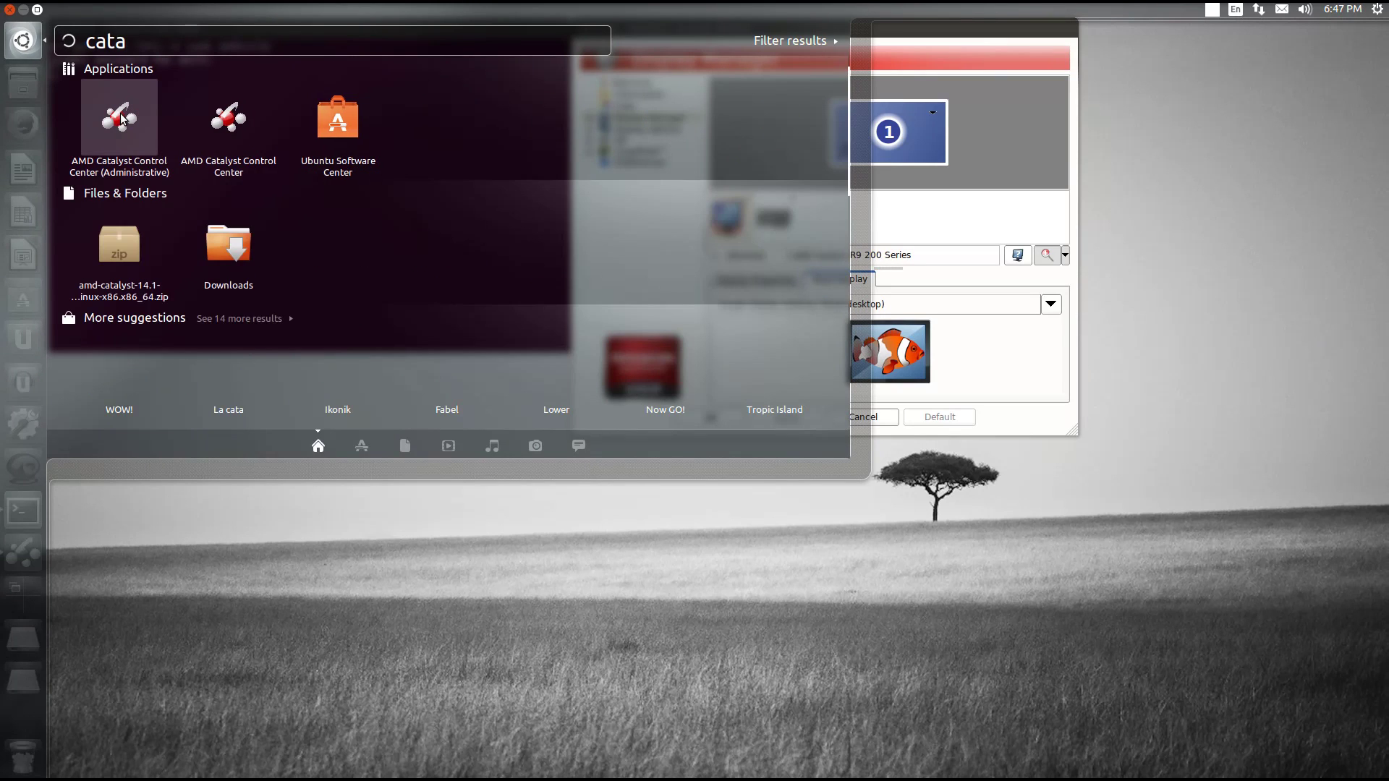
click(118, 120)
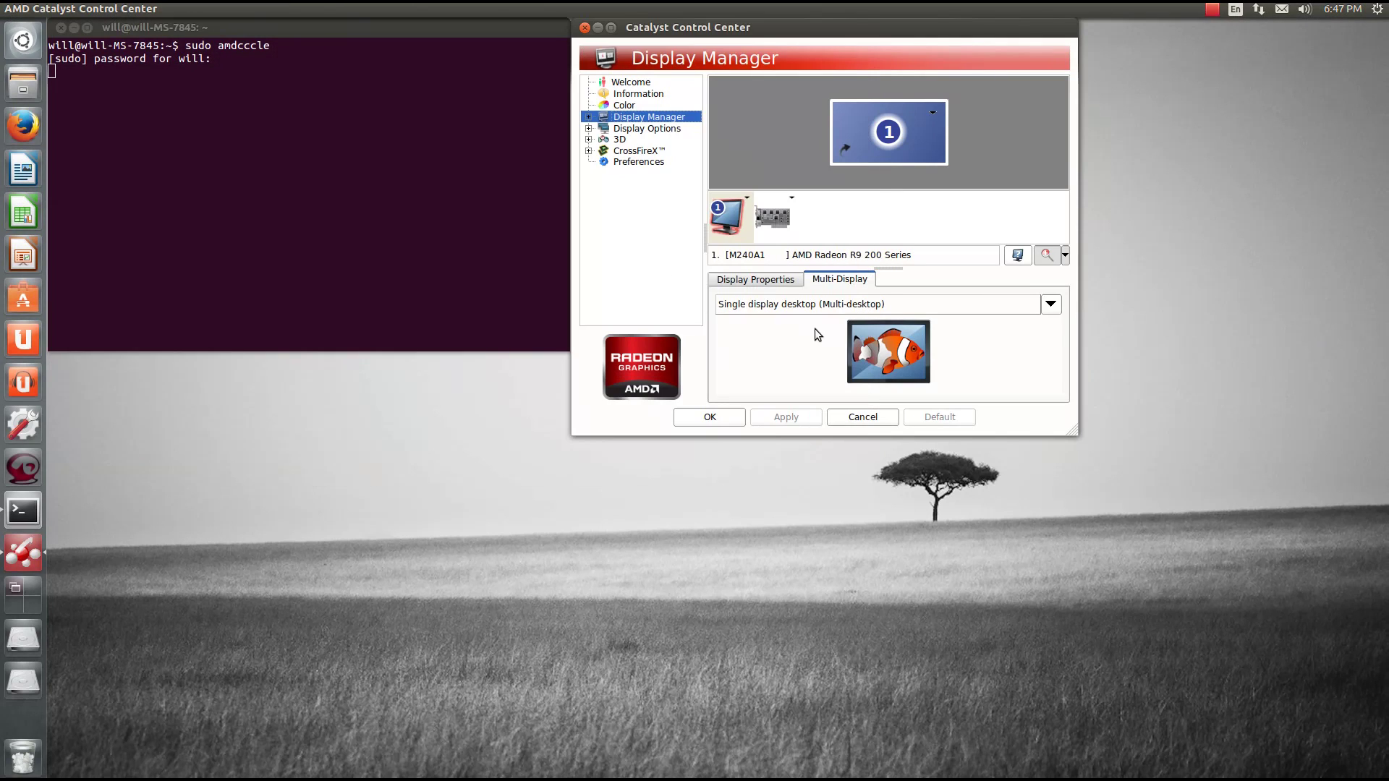
click(783, 215)
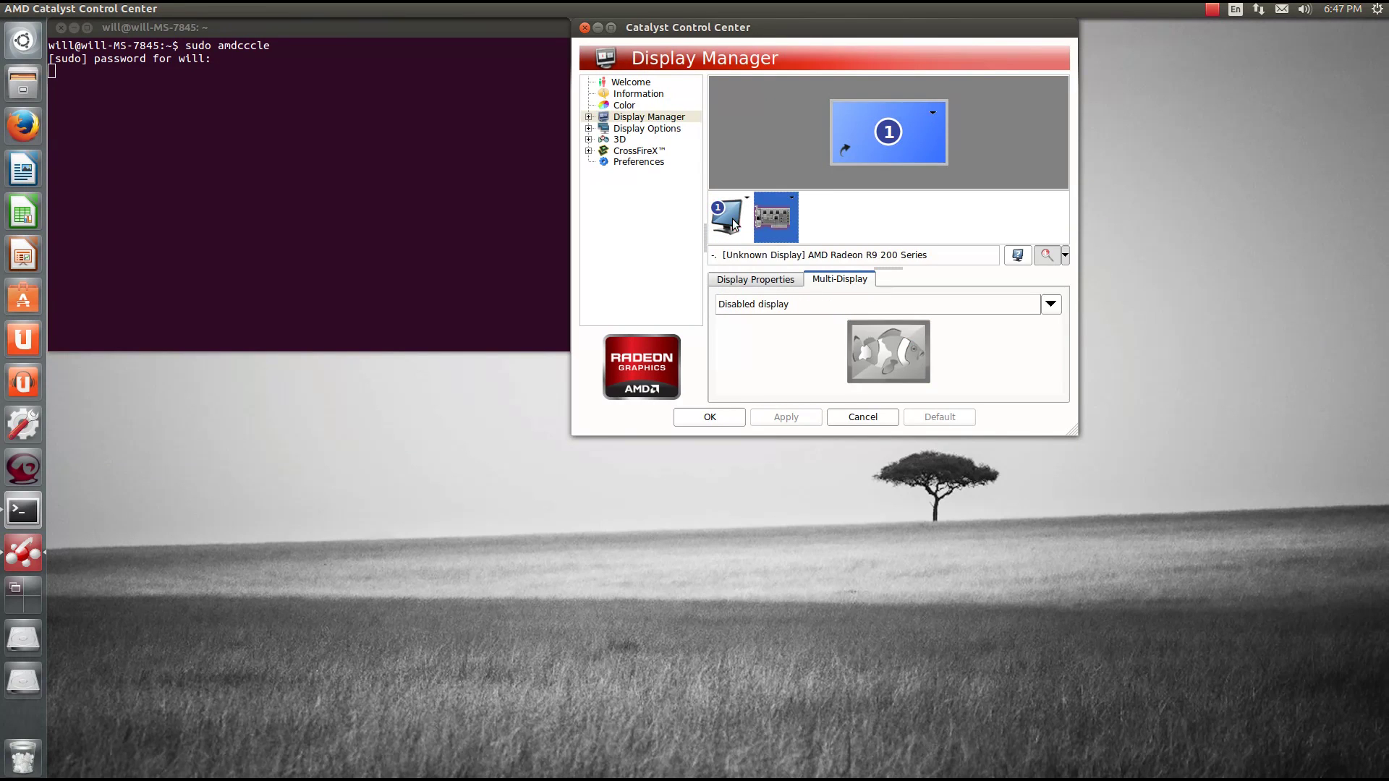
click(733, 223)
click(774, 223)
click(742, 228)
click(776, 229)
click(736, 222)
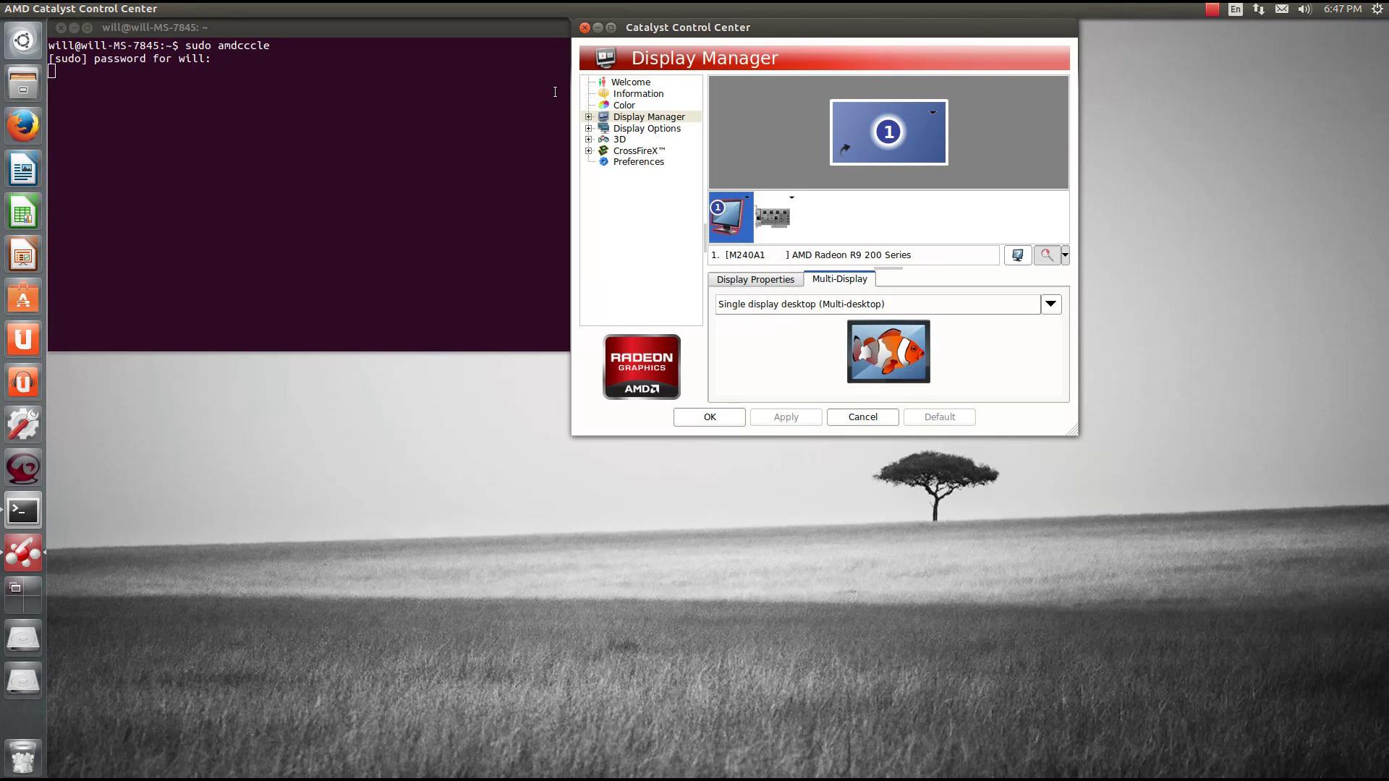
- Set the DTV (1) scaling to full overscan (0 %) and apply it
click(589, 117)
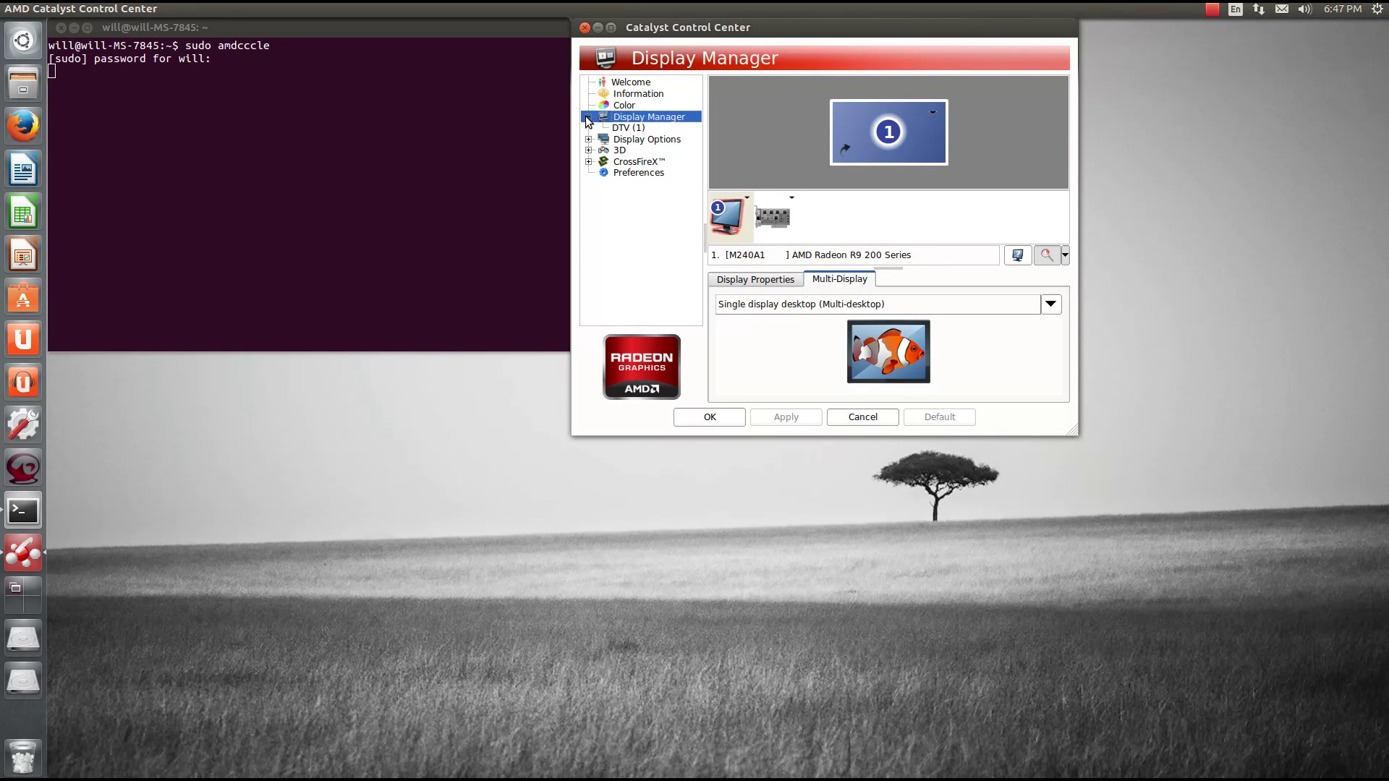
click(615, 128)
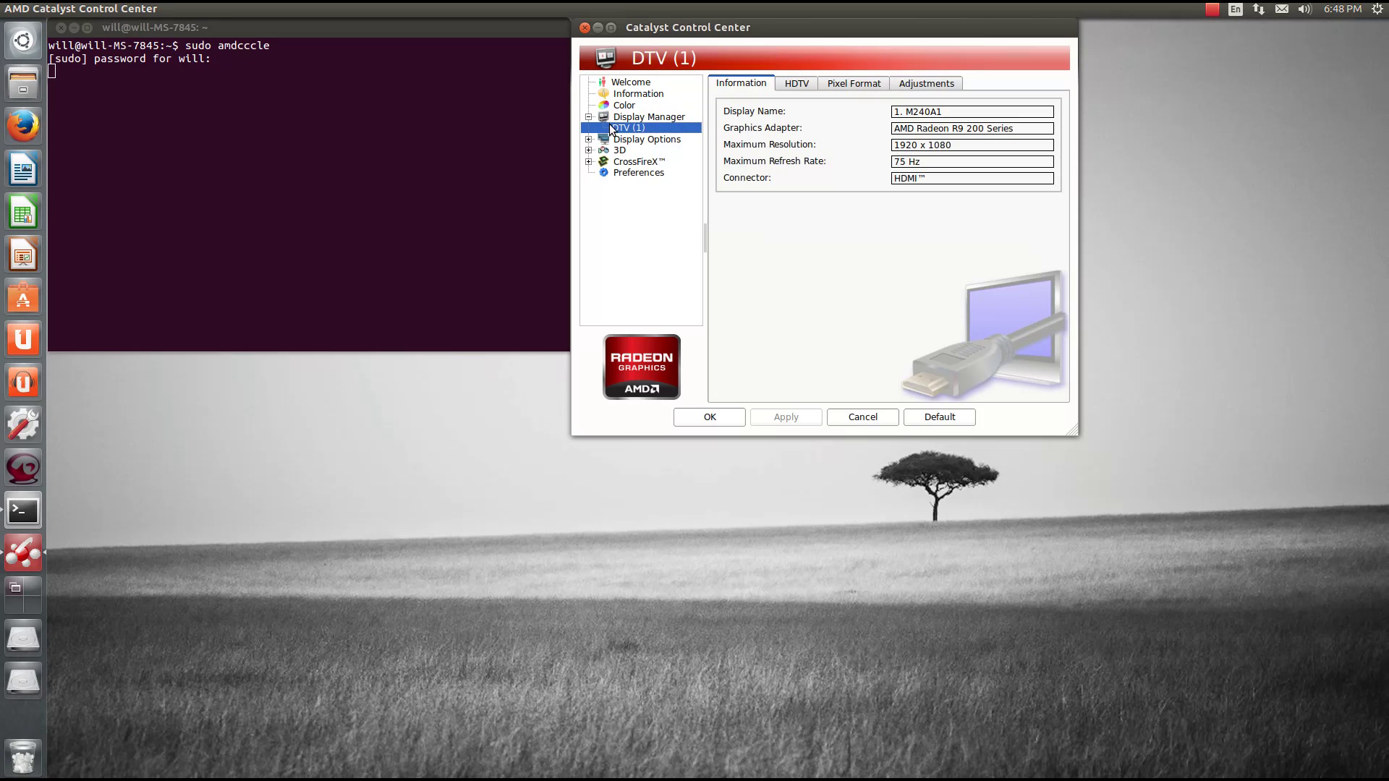
click(927, 83)
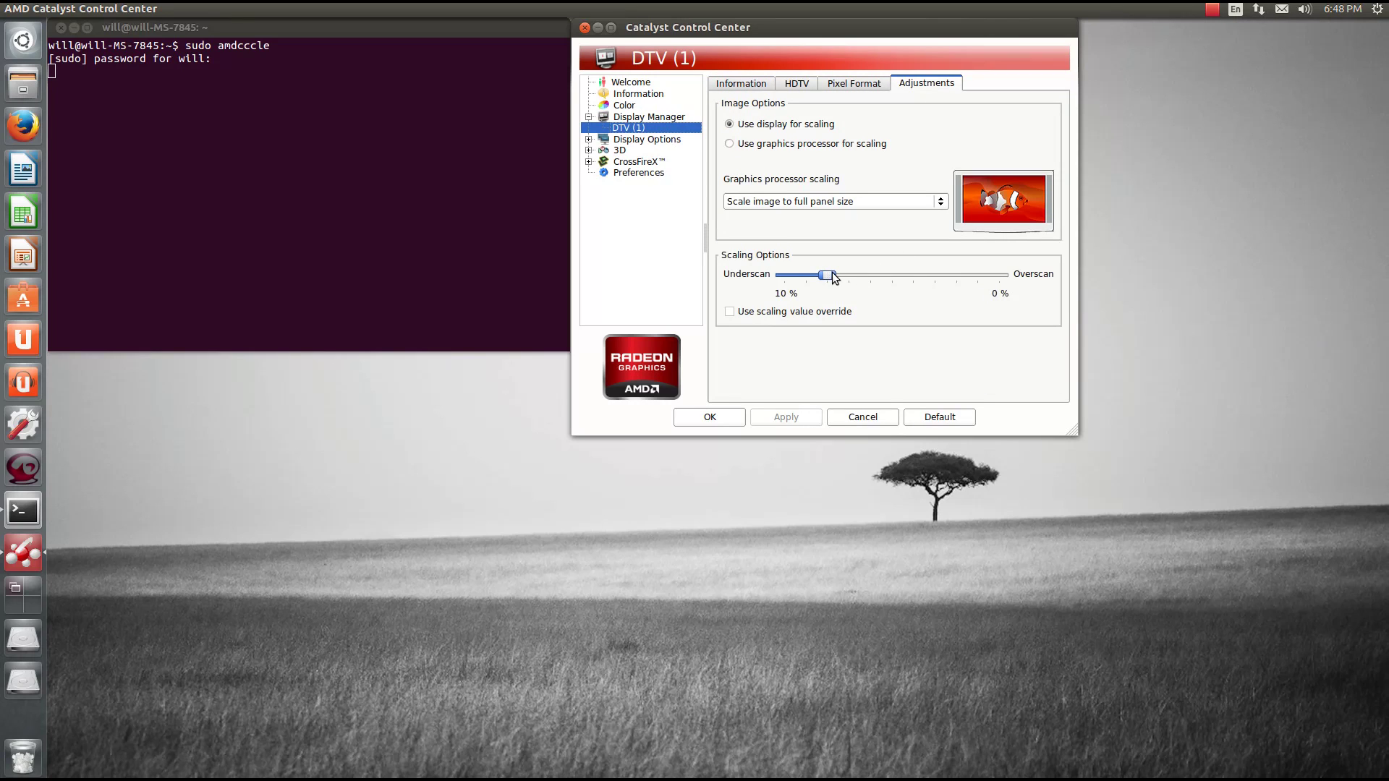
click(896, 277)
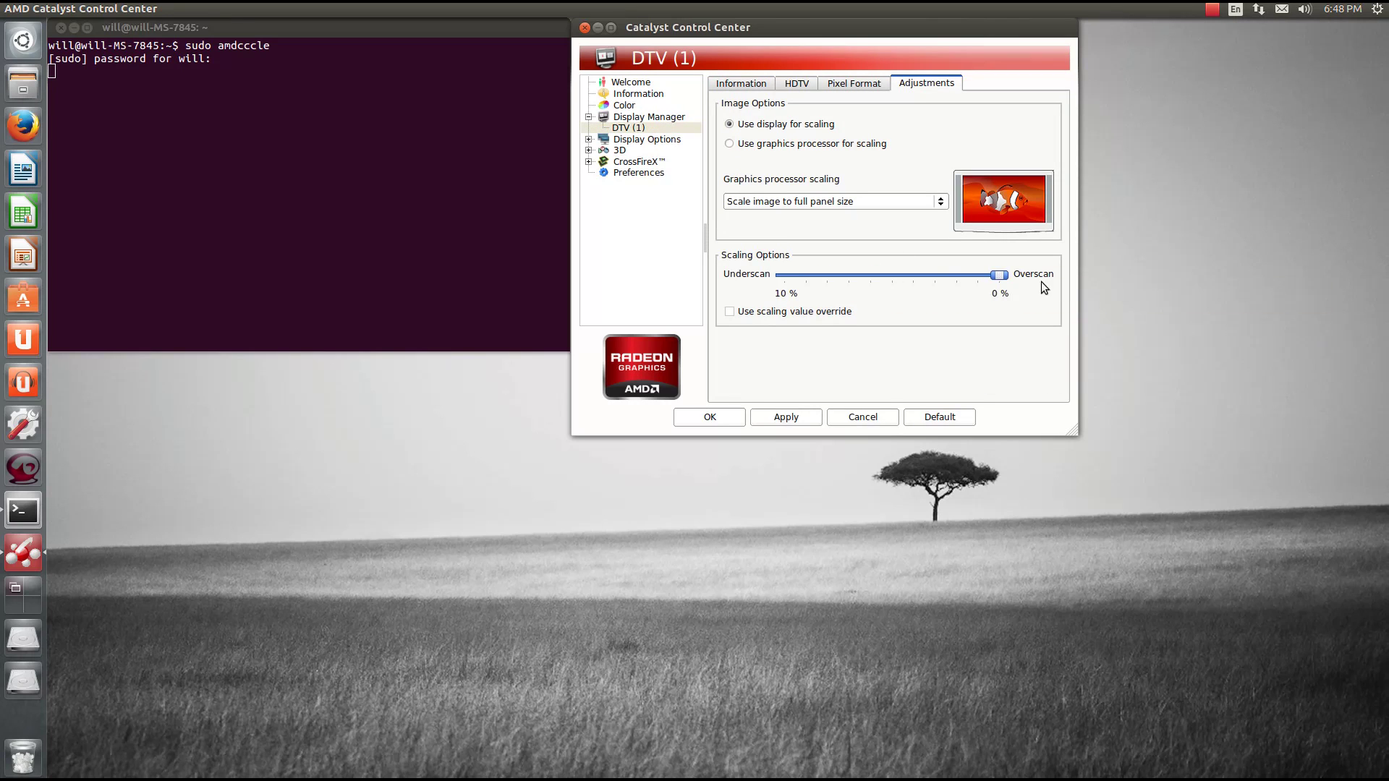
click(789, 418)
click(589, 162)
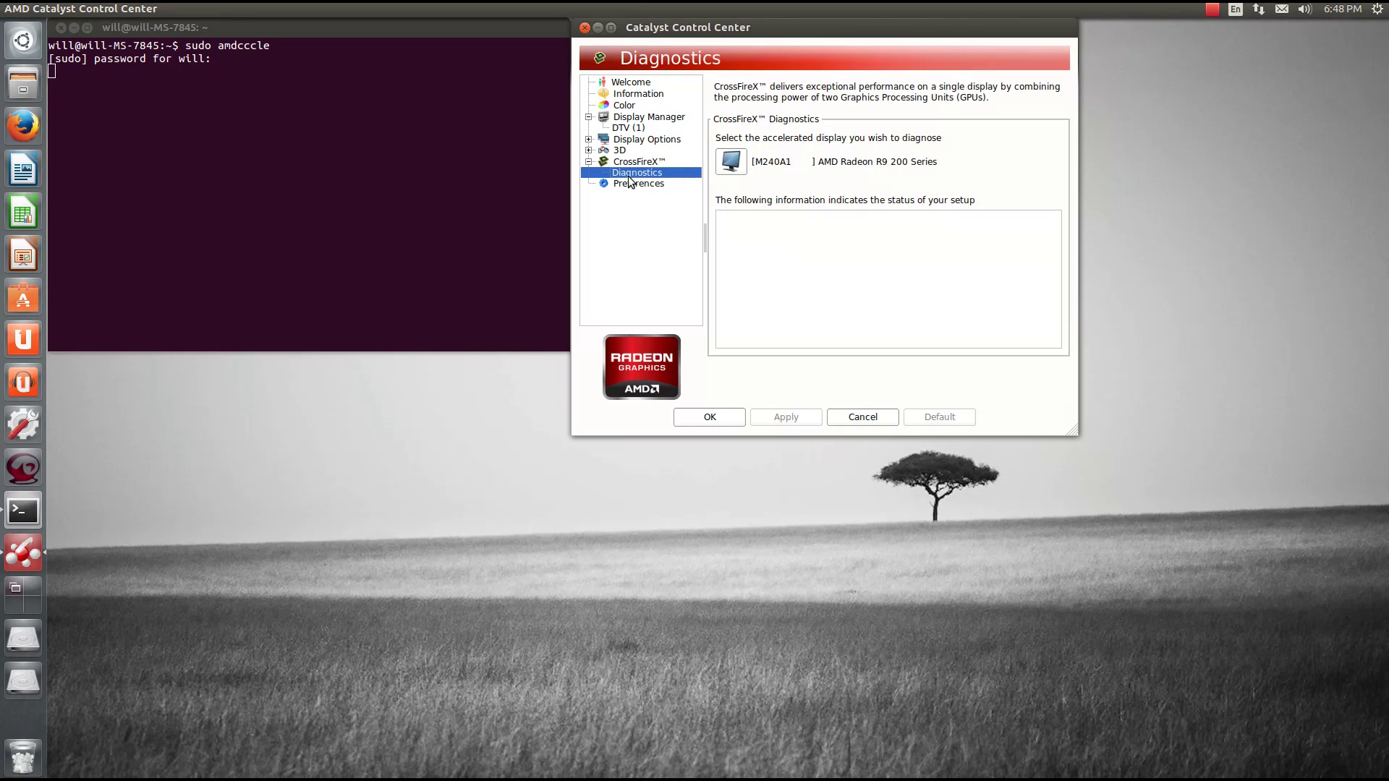
click(589, 162)
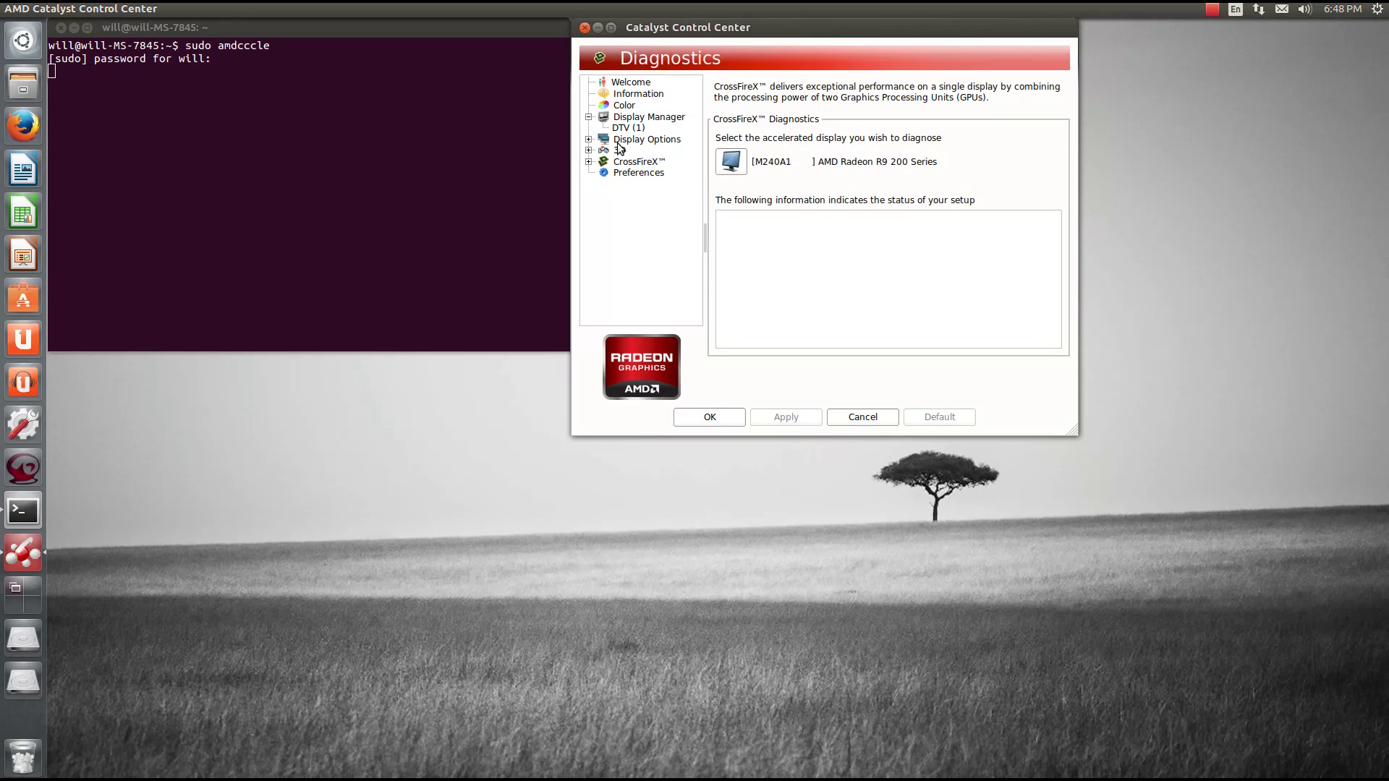